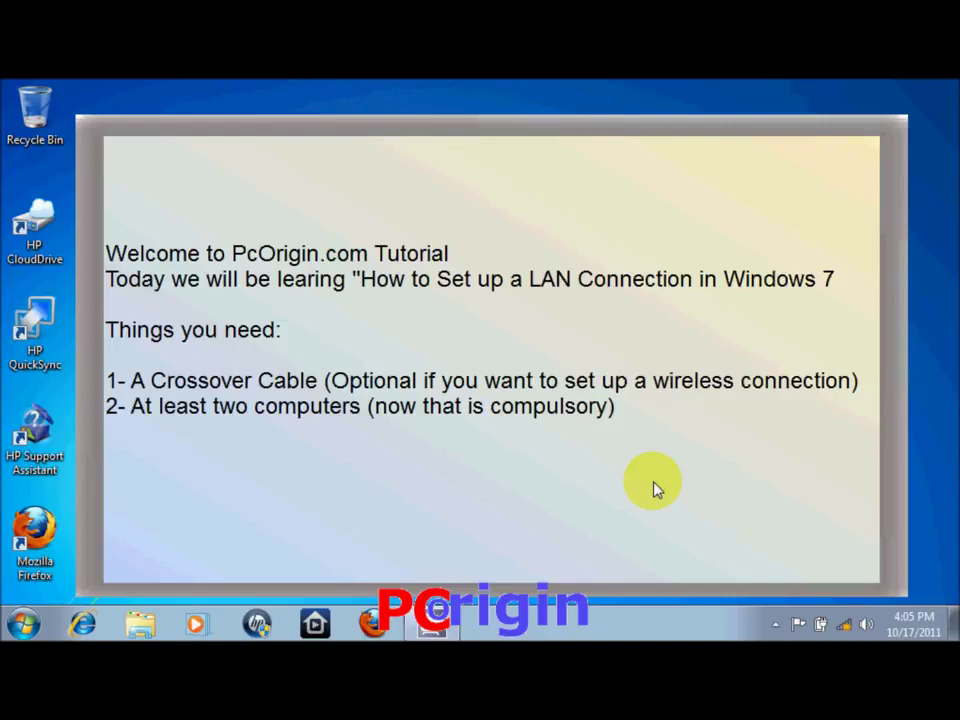
# Dismiss the introductory tutorial window to show the LAN setup slide on the desktop
pyautogui.click(655, 488)
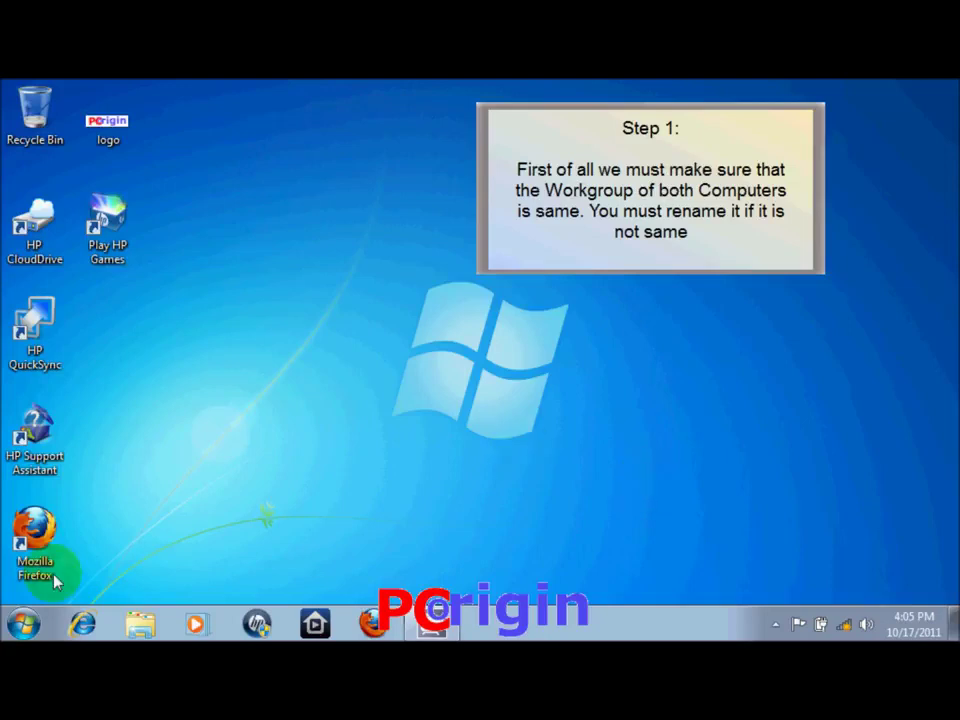
pyautogui.click(22, 624)
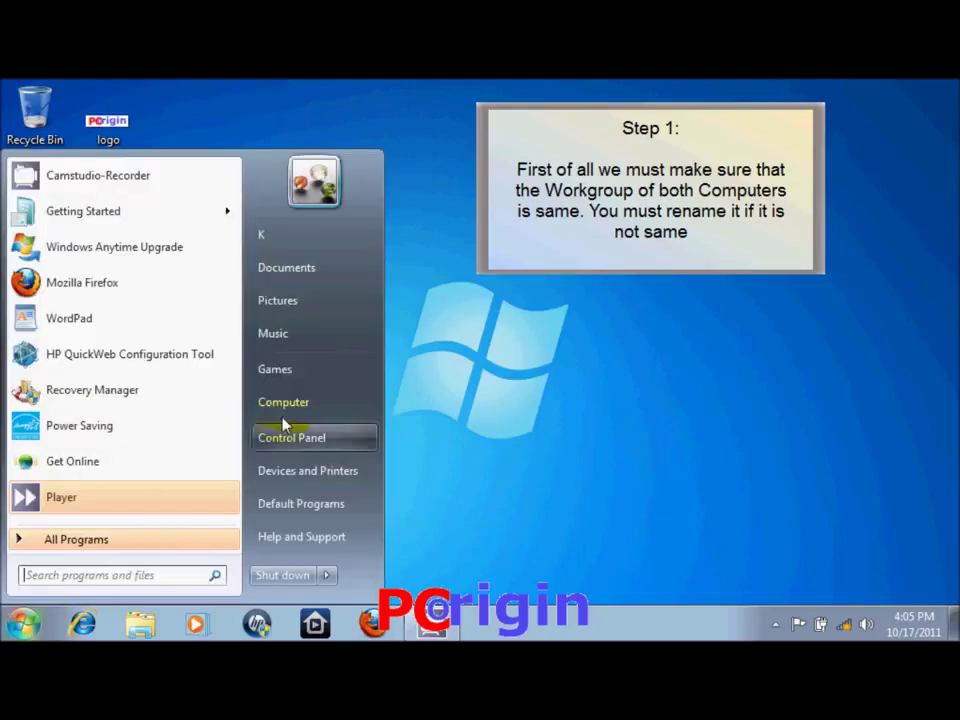
pyautogui.rightClick(305, 403)
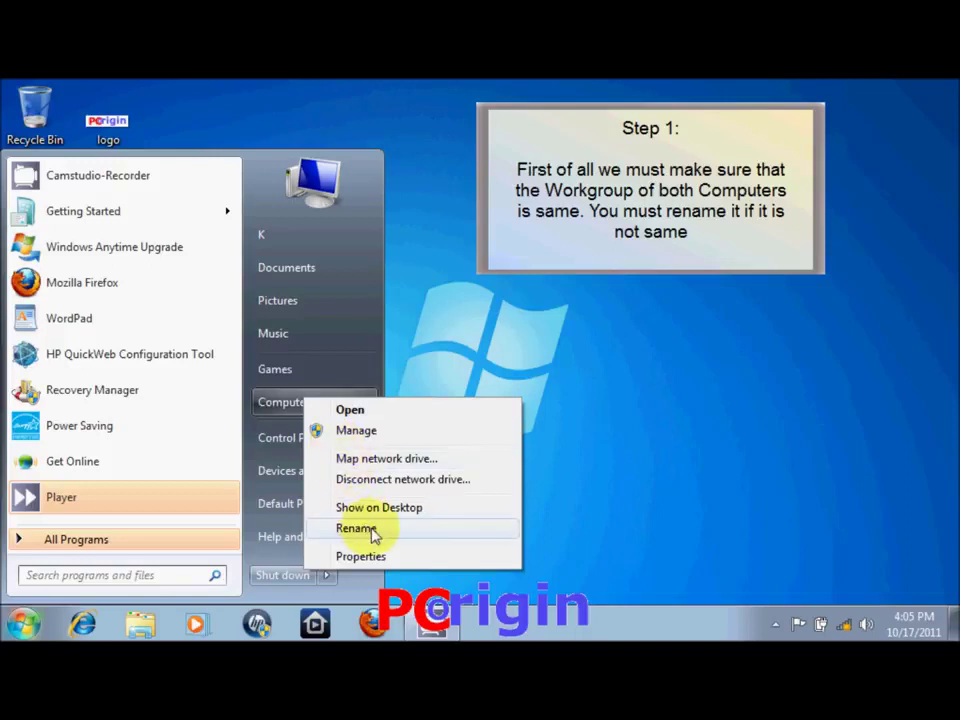
pyautogui.click(360, 556)
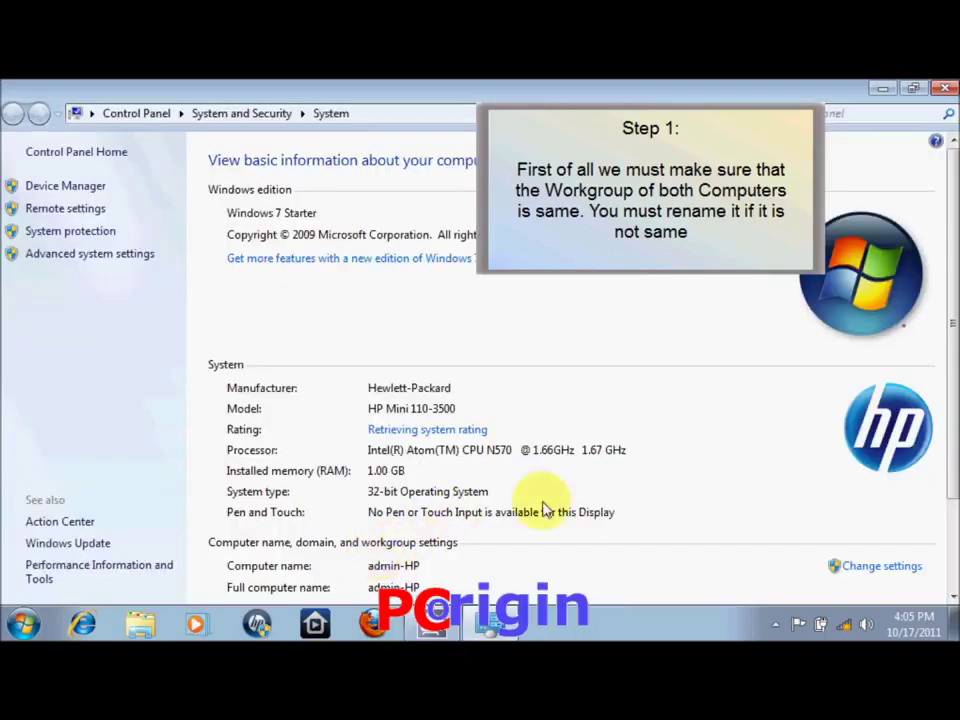
pyautogui.click(848, 568)
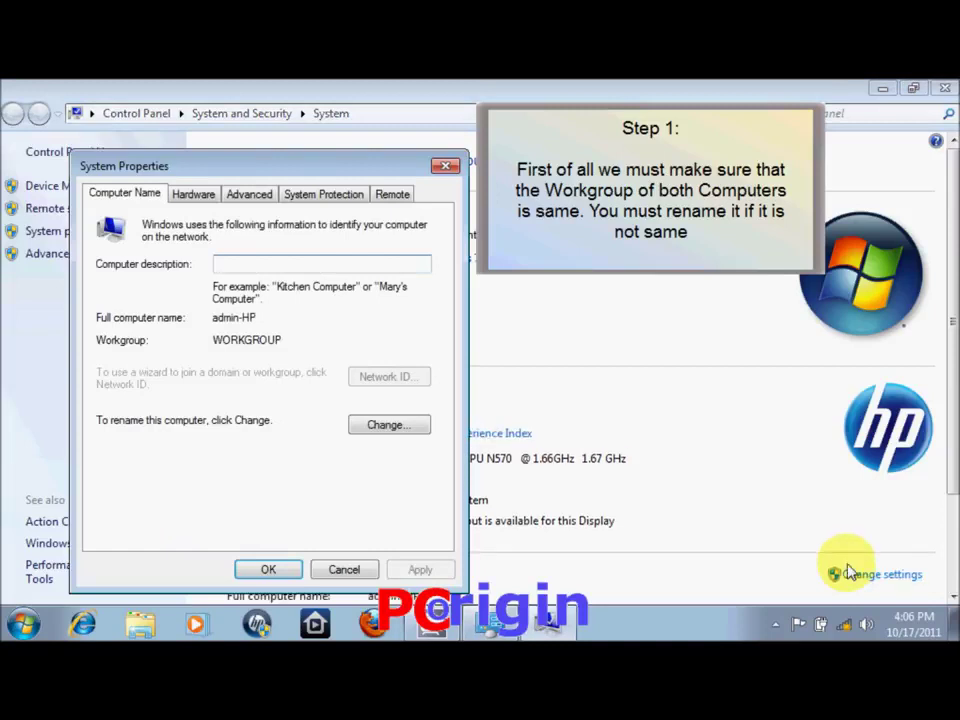
pyautogui.click(390, 427)
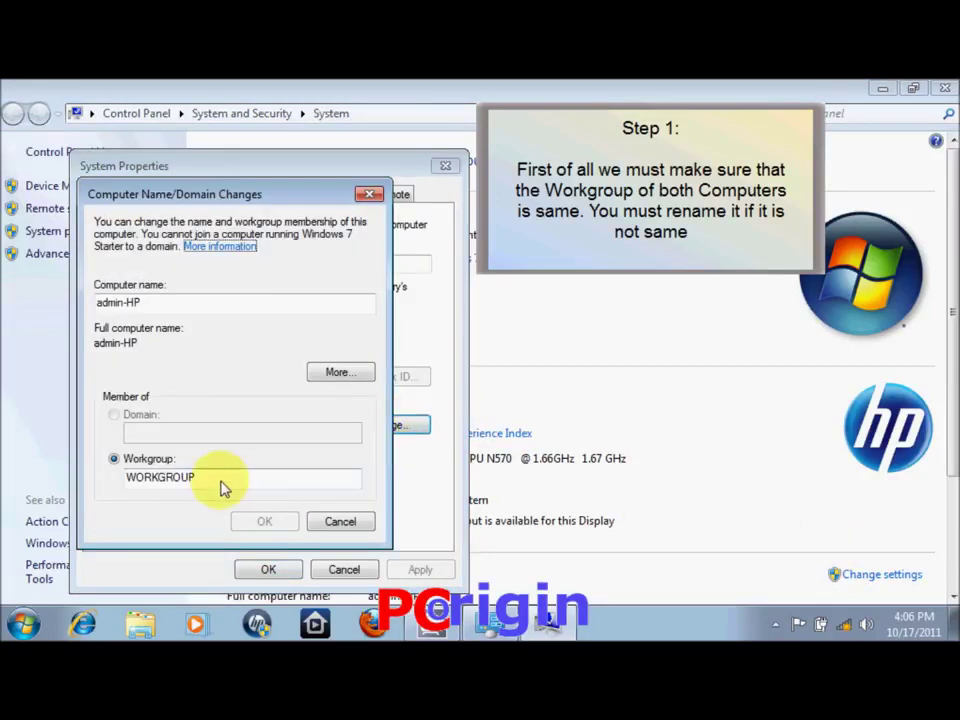
pyautogui.click(218, 480)
pyautogui.moveTo(218, 480); pyautogui.dragTo(118, 476)
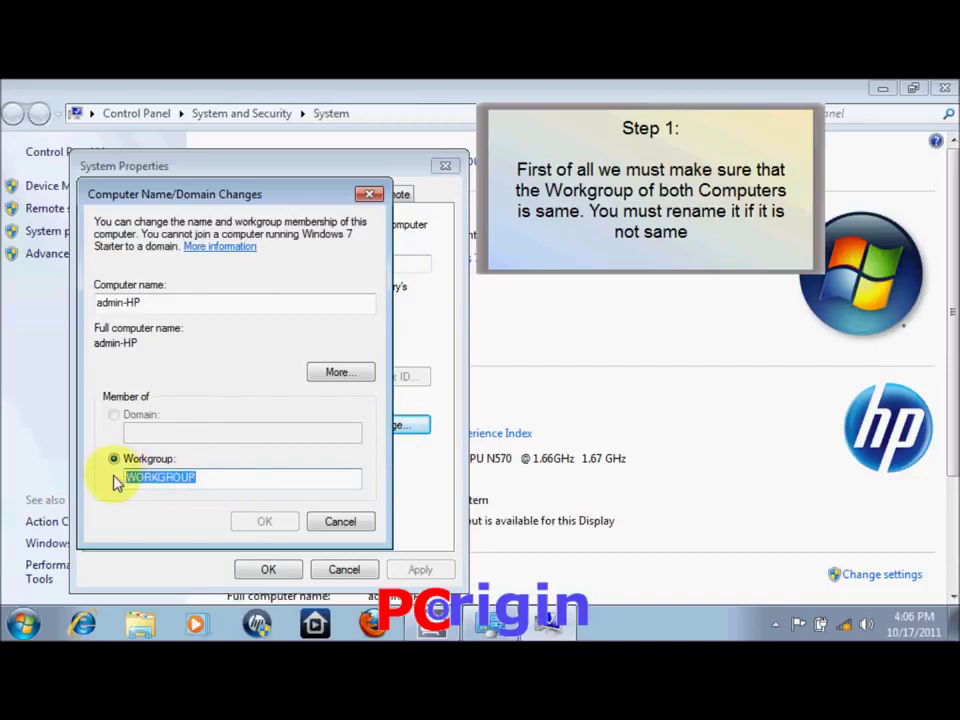
pyautogui.click(258, 522)
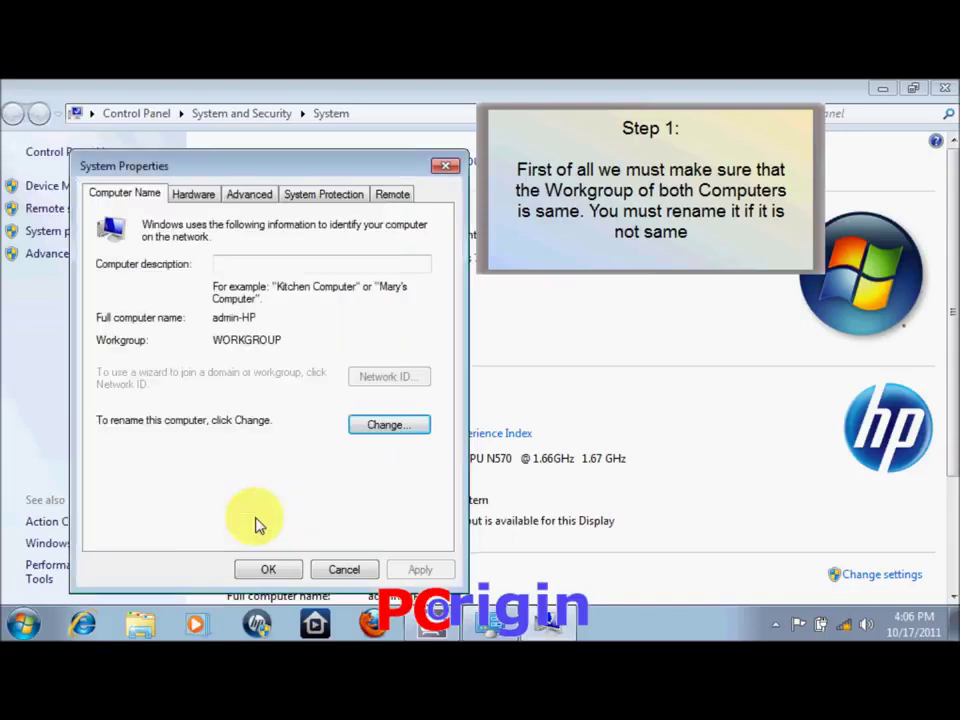
pyautogui.click(267, 570)
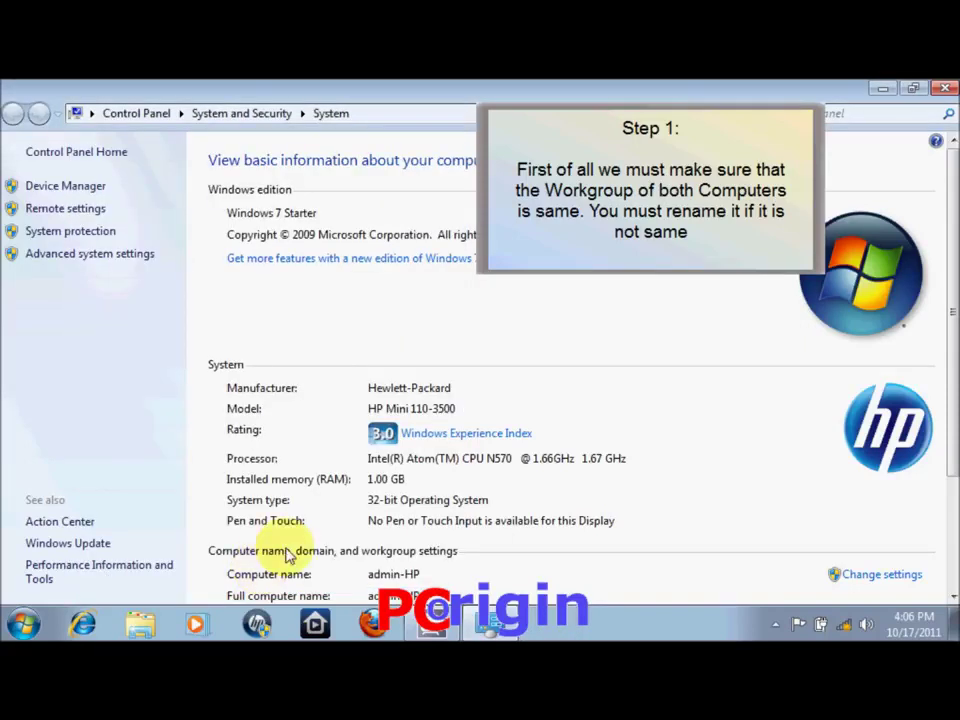
pyautogui.click(944, 88)
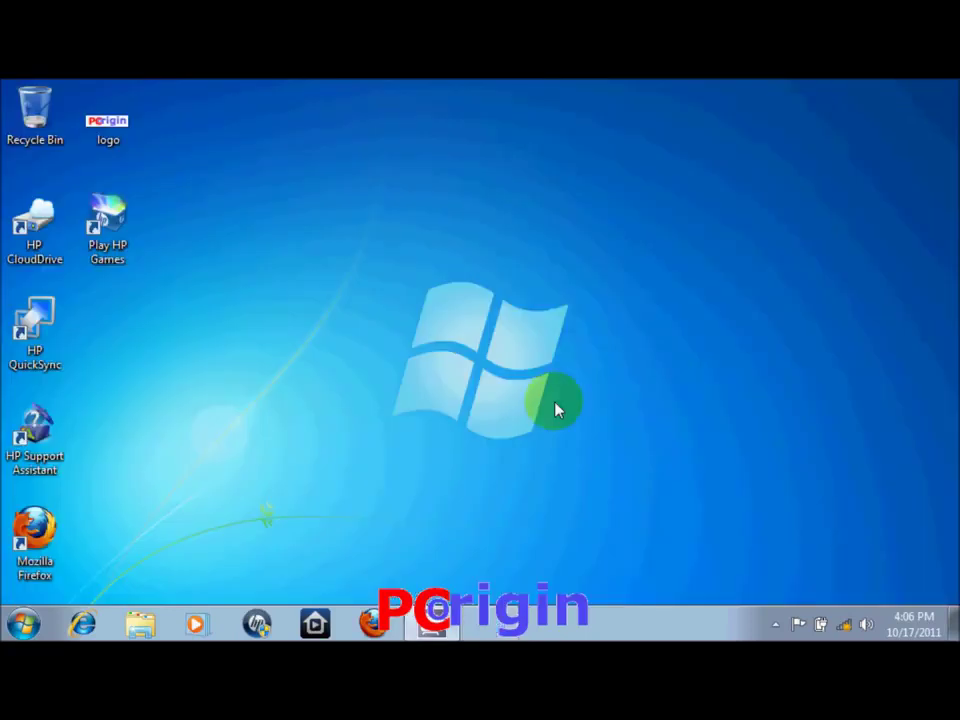
# Connect to the Secured Wireless Connection network from the Network and Sharing Center
pyautogui.click(22, 624)
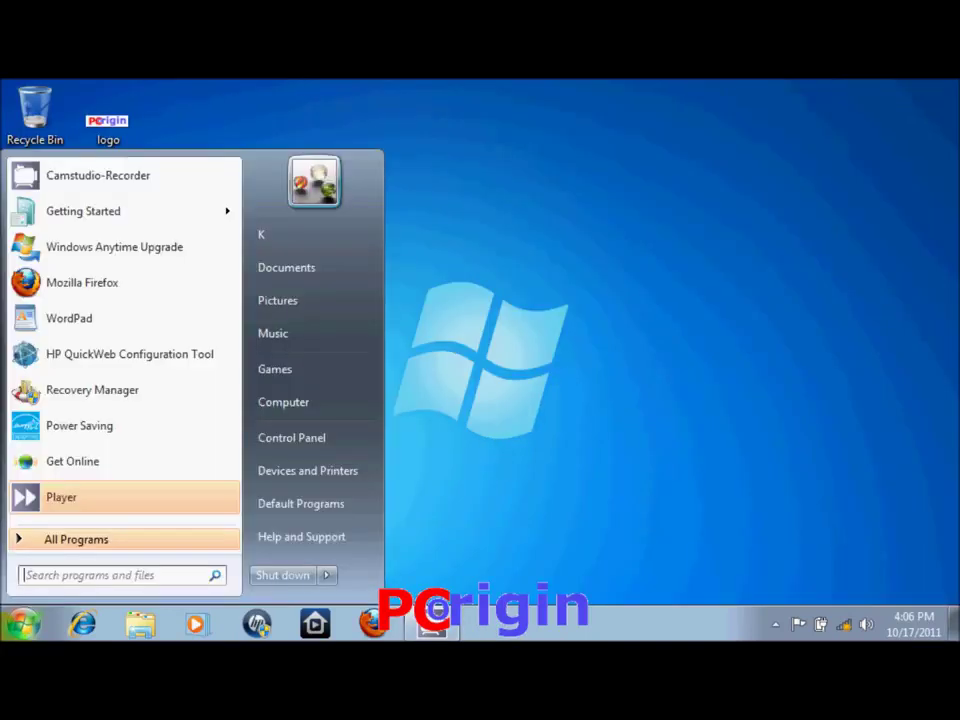
pyautogui.click(335, 437)
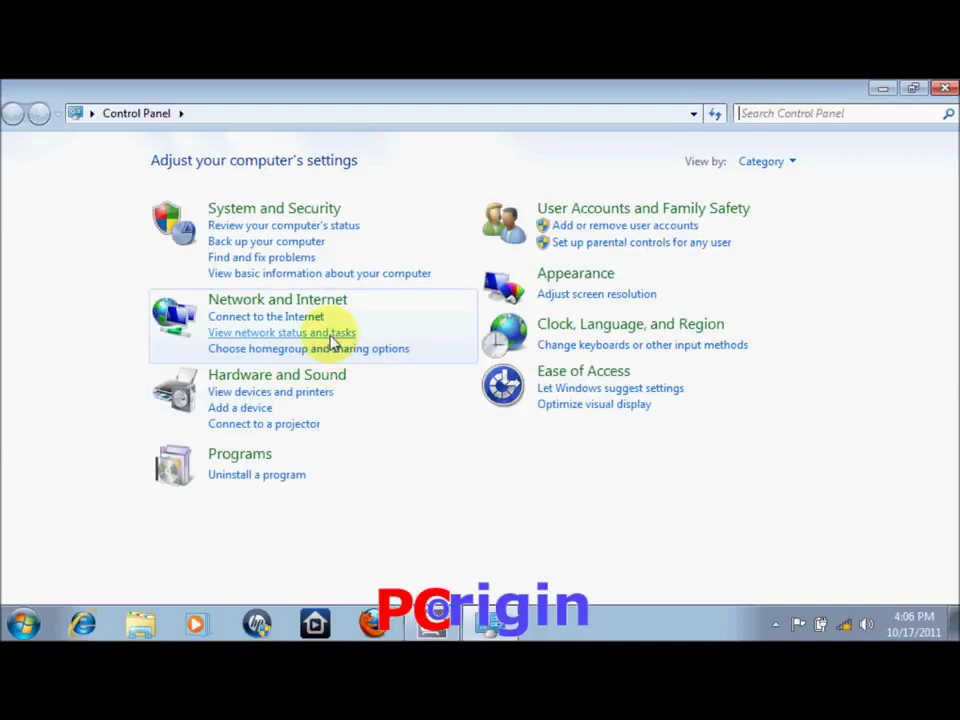
pyautogui.click(333, 333)
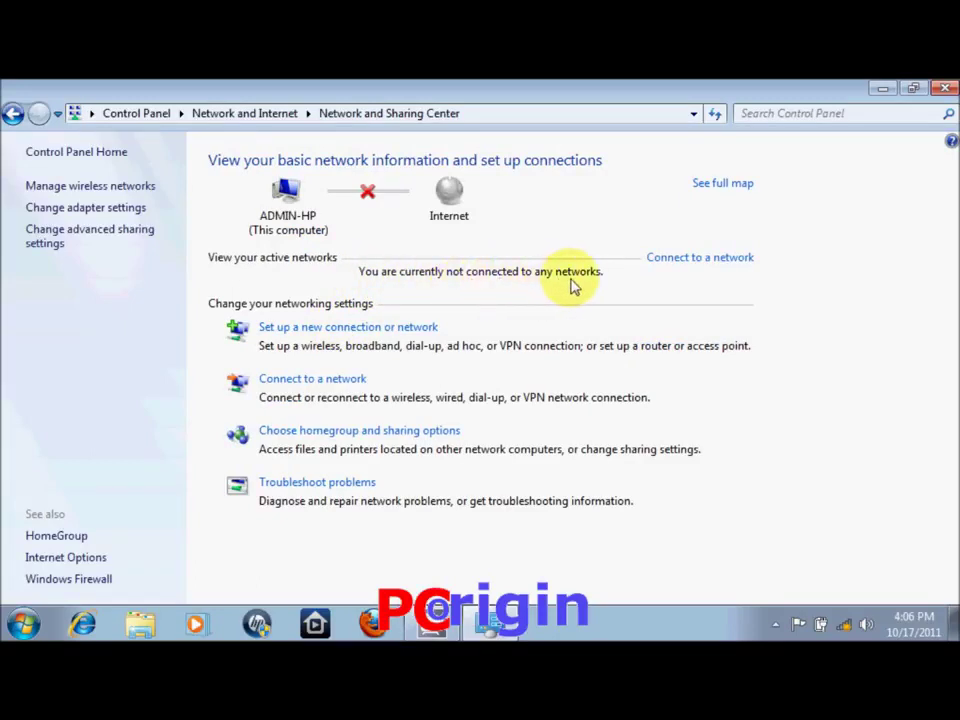
pyautogui.click(670, 262)
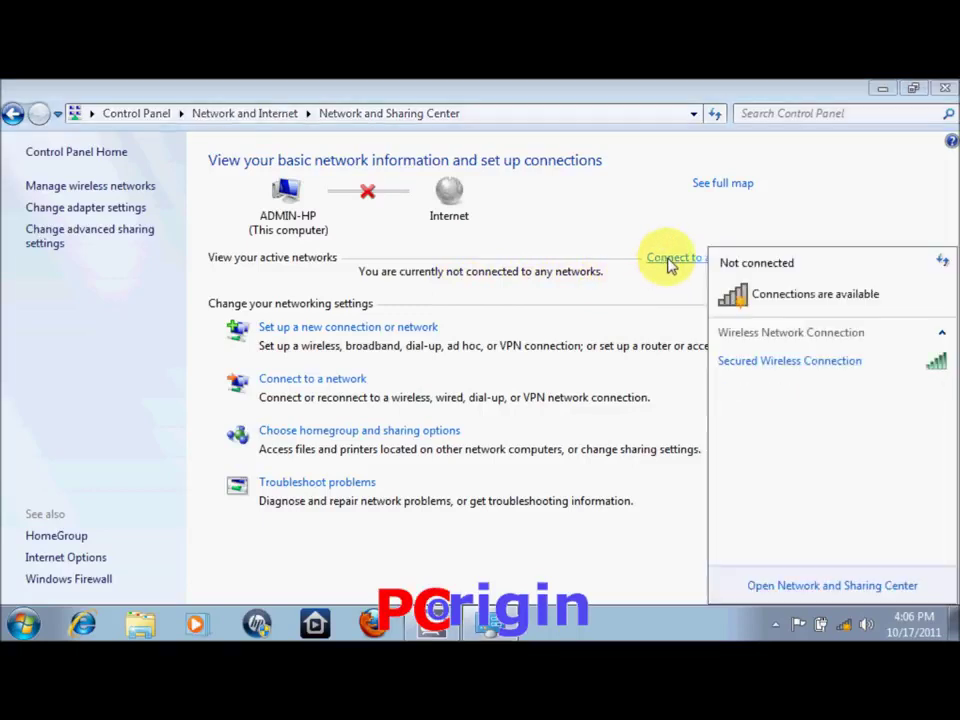
pyautogui.click(790, 365)
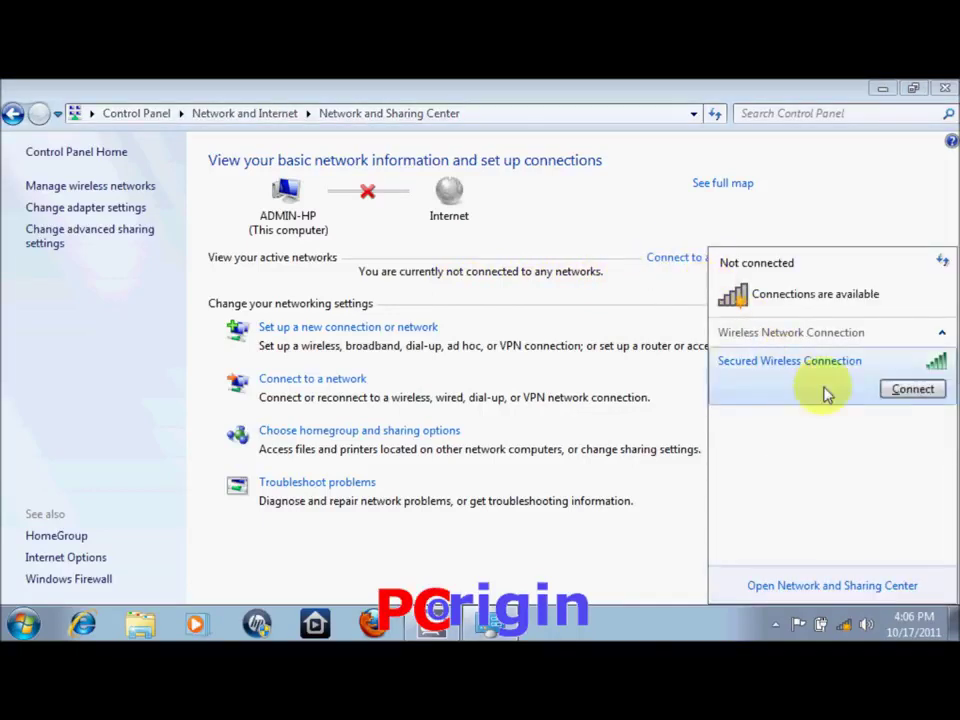
pyautogui.click(912, 390)
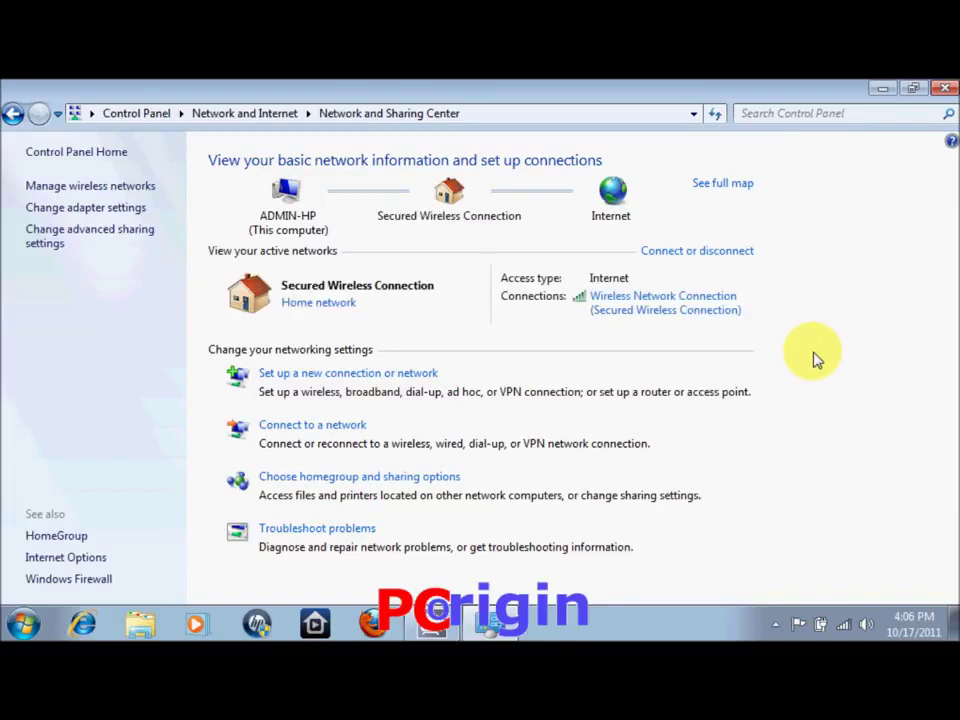
# Switch the wireless connection's TCP/IPv4 properties to 'Use the following IP address'
pyautogui.click(686, 312)
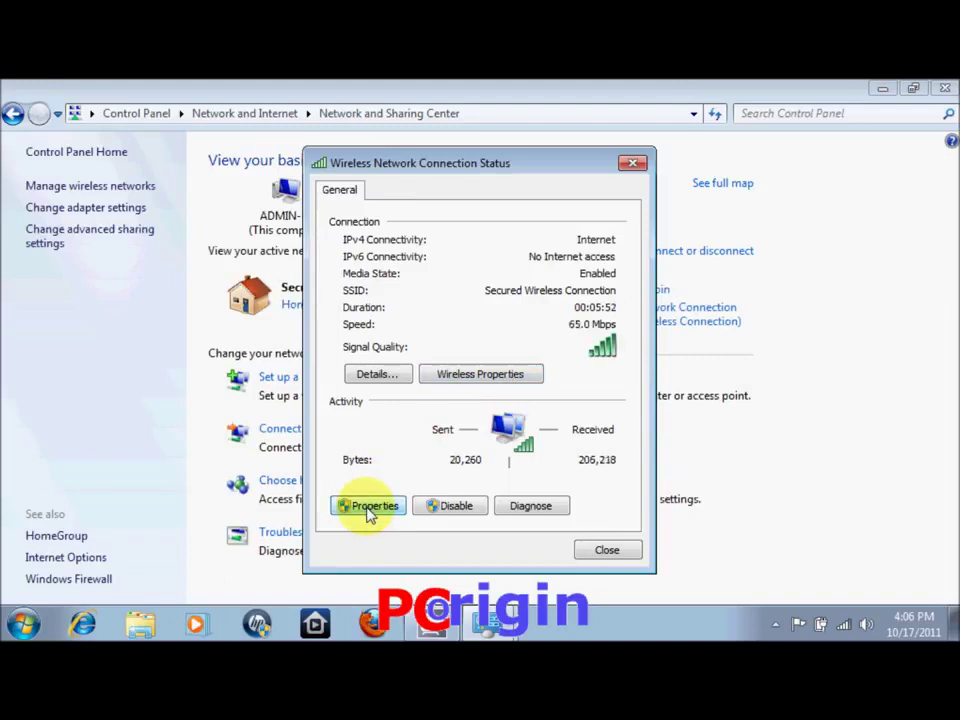
pyautogui.click(368, 507)
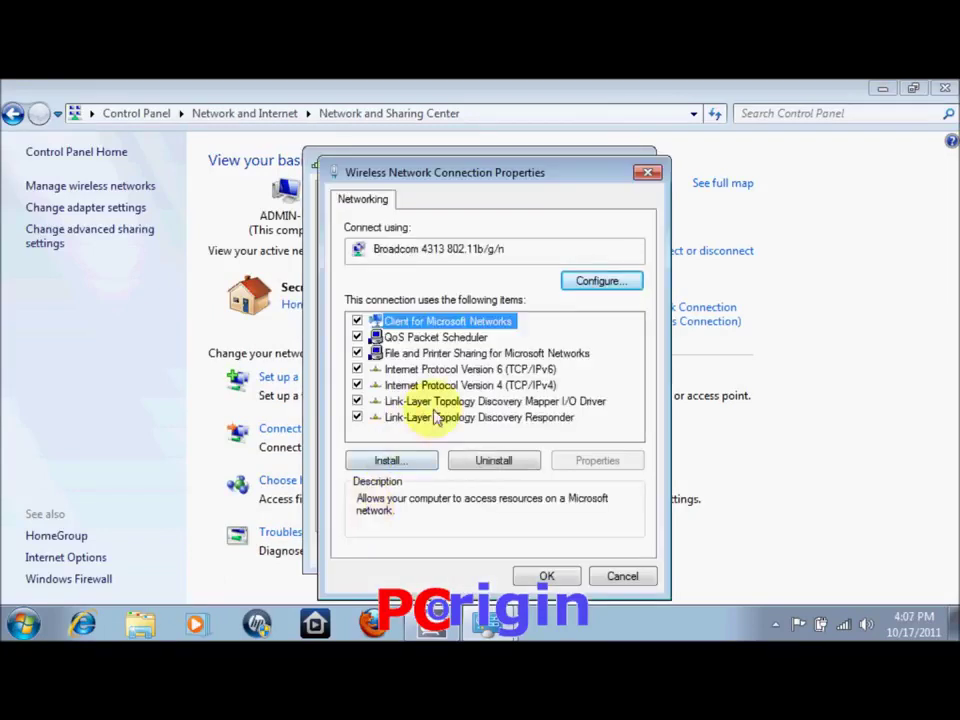
pyautogui.doubleClick(458, 386)
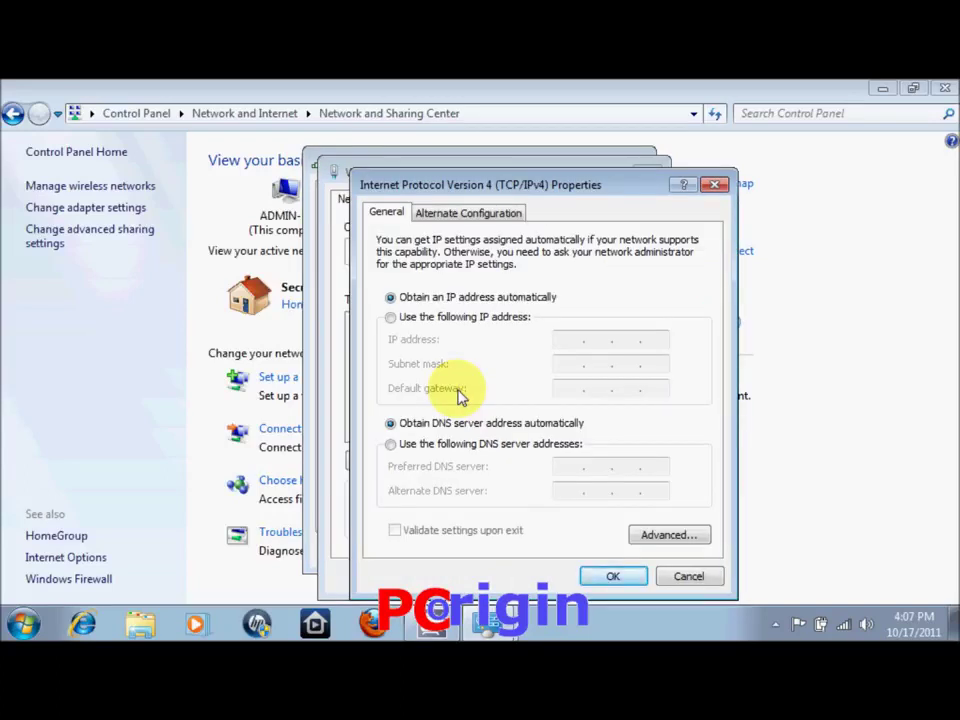
pyautogui.click(393, 319)
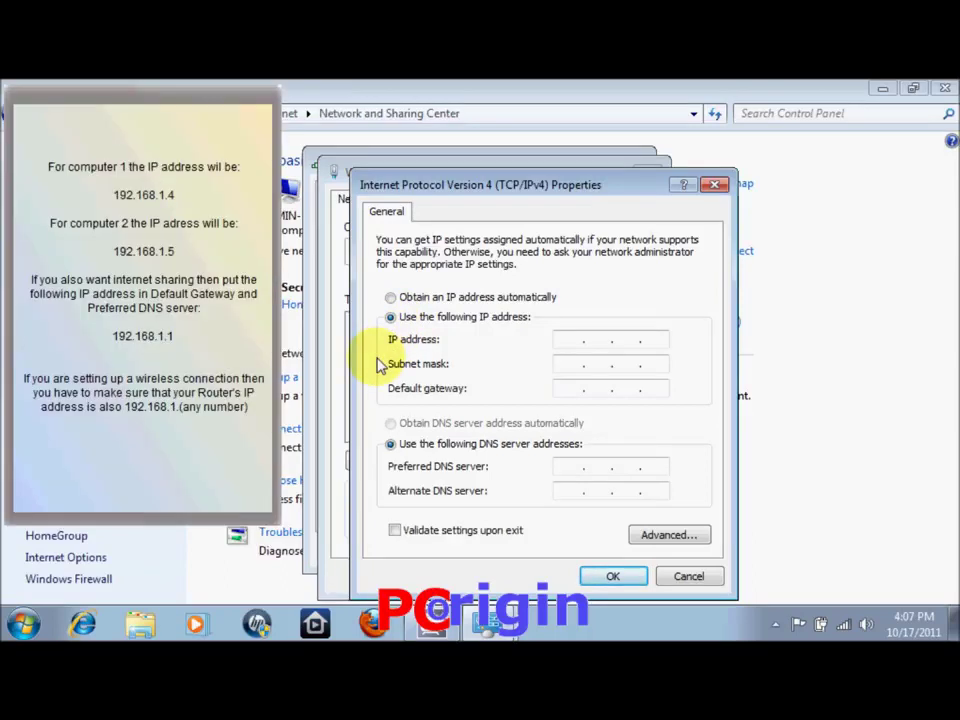
# Set IP 192.168.1.4, mask 255.255.255.0, gateway and preferred DNS 192.168.1.1, then confirm
pyautogui.click(566, 341)
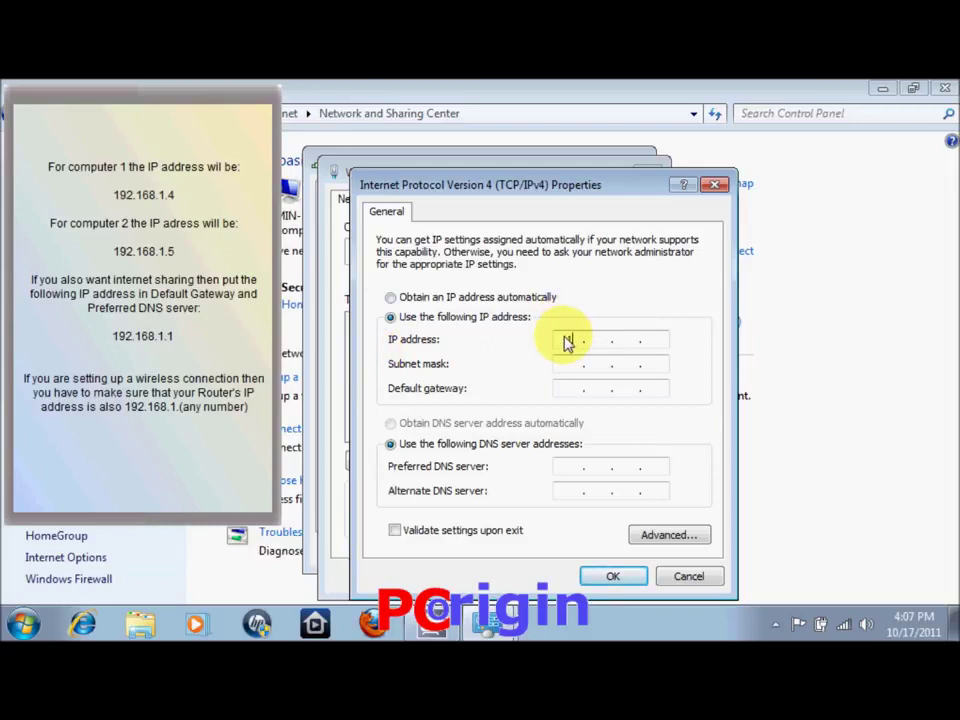
pyautogui.write('192 . 168')
pyautogui.write('1.4')
pyautogui.press('Tab')
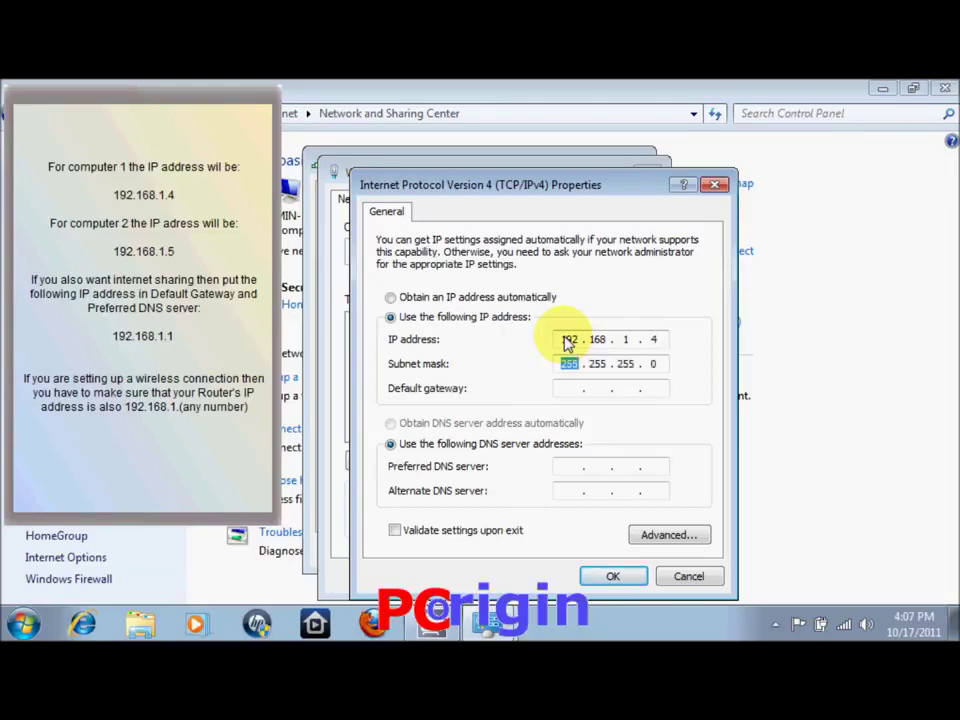
pyautogui.click(571, 391)
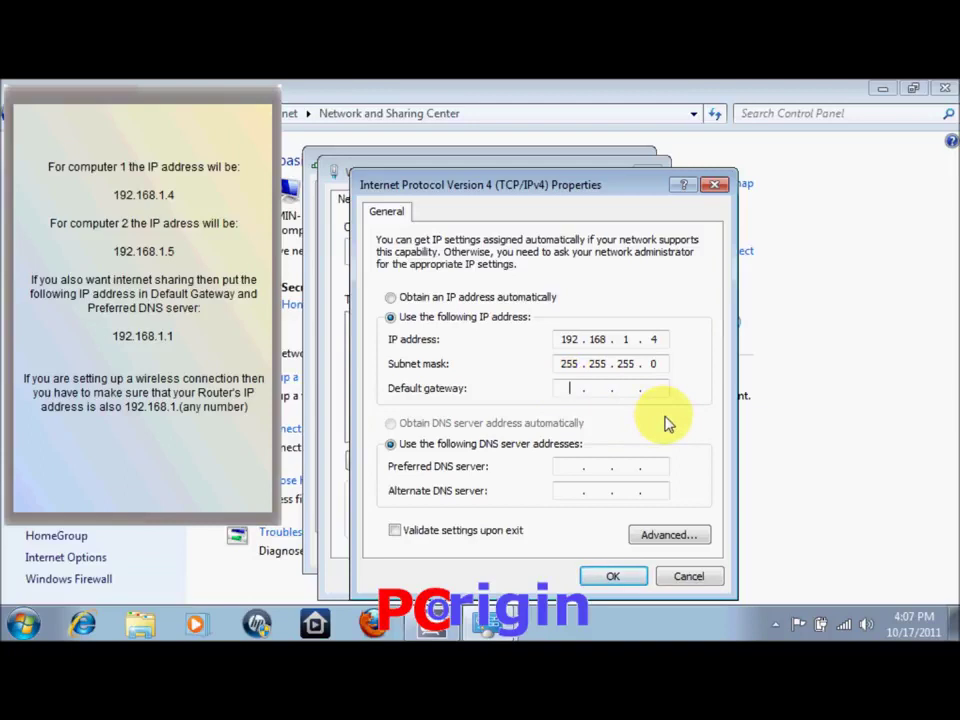
pyautogui.write('192 . 168 .1.1')
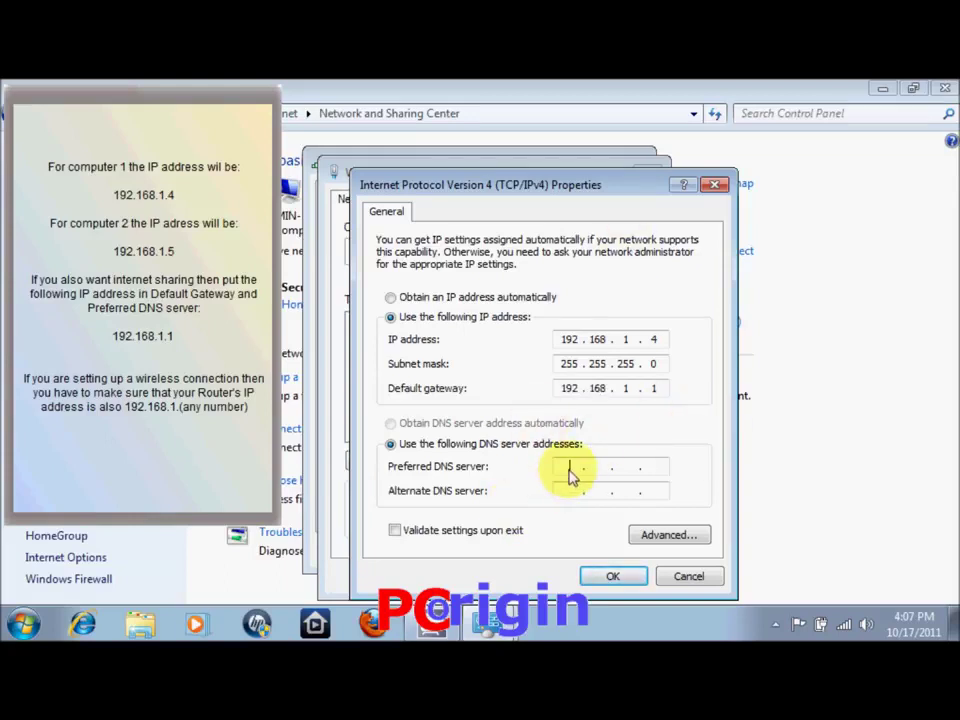
pyautogui.write('192168 .1.1')
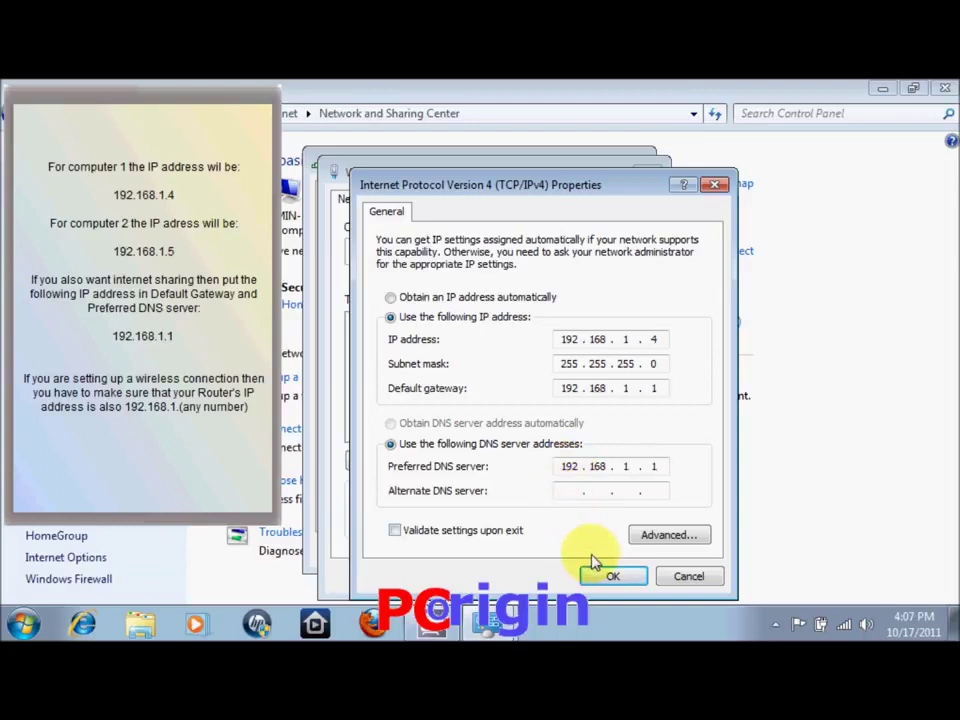
pyautogui.click(613, 577)
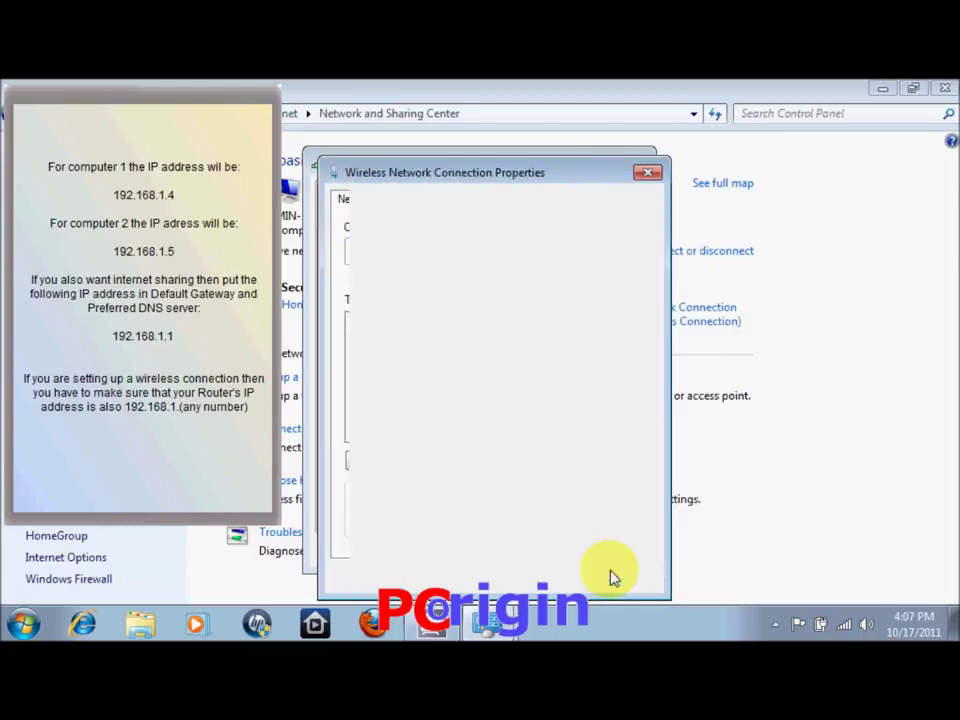
# Confirm Wireless Network Connection Properties and close the connection status dialog
pyautogui.click(548, 577)
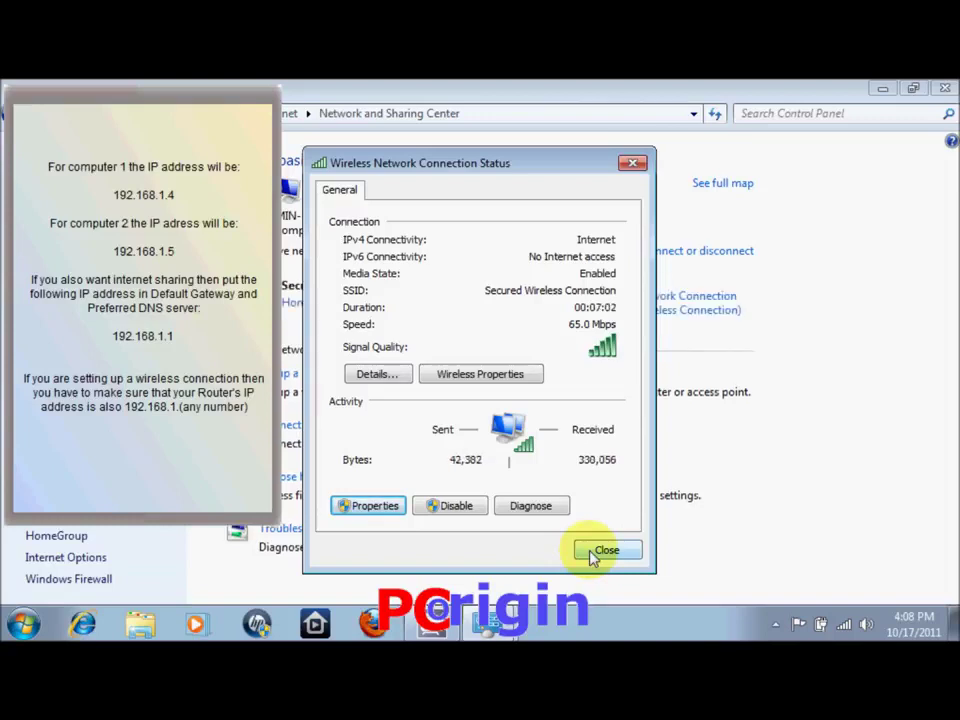
pyautogui.click(603, 551)
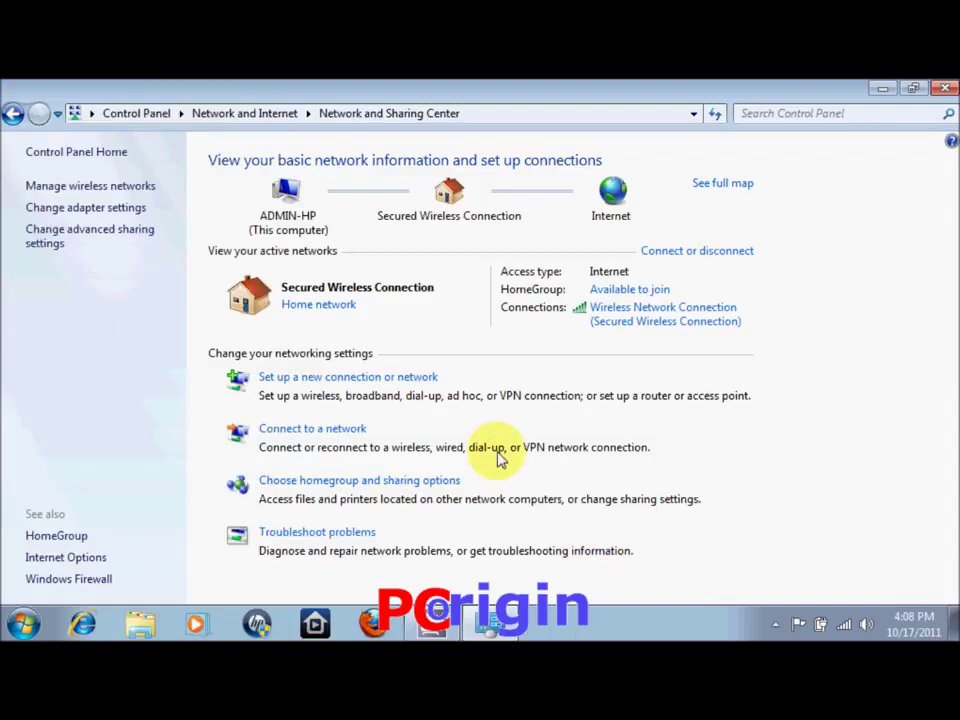
# Turn on network discovery and file and printer sharing in Advanced sharing settings, then save
pyautogui.click(86, 237)
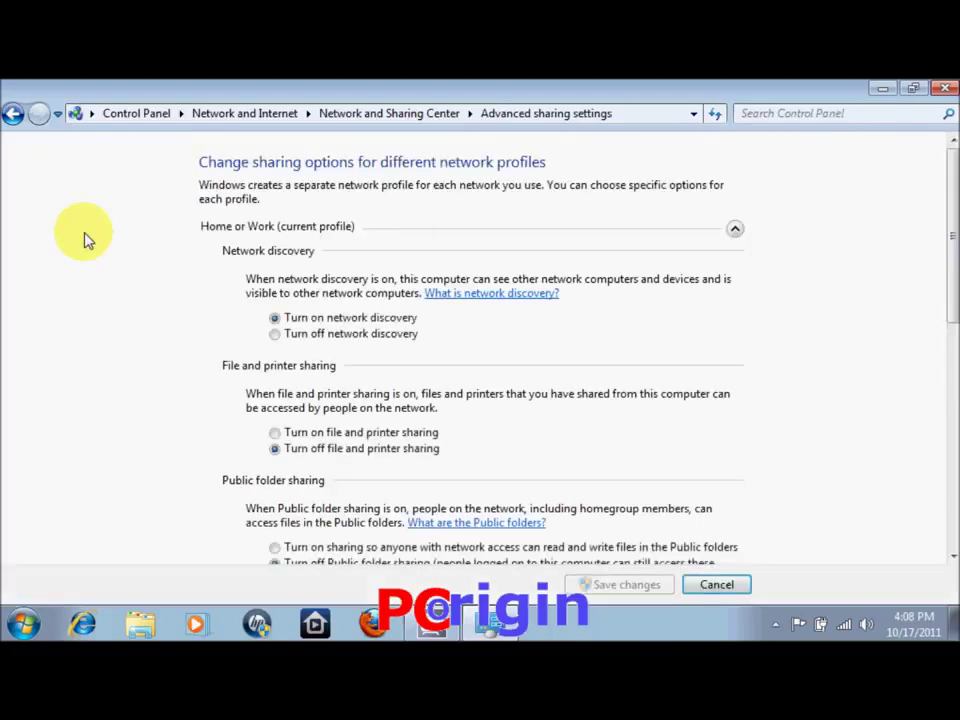
pyautogui.click(275, 318)
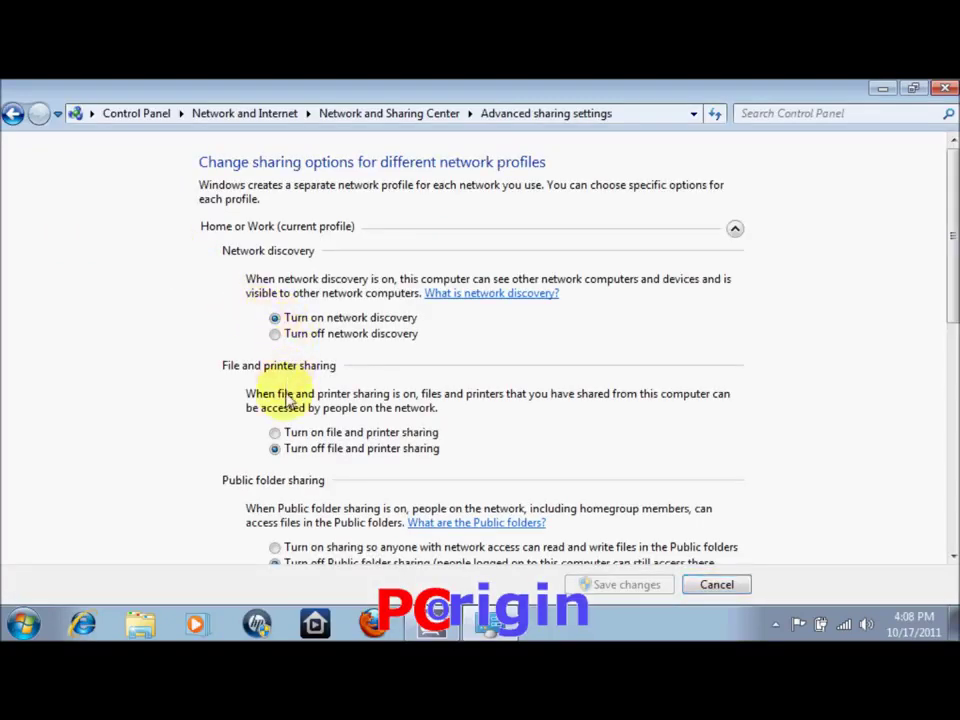
pyautogui.click(276, 434)
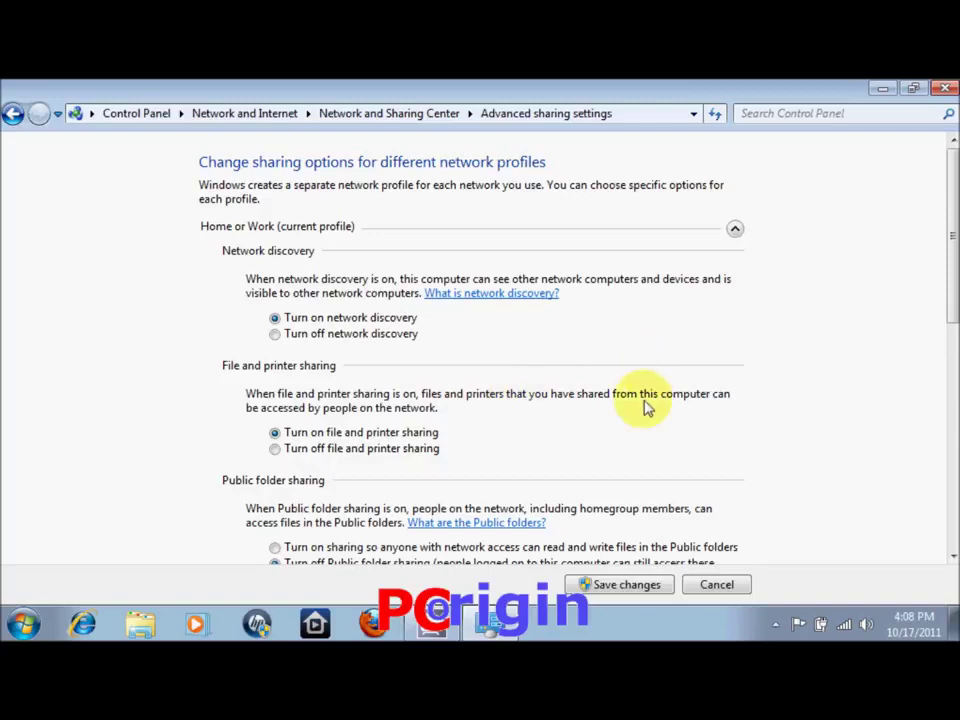
pyautogui.click(614, 588)
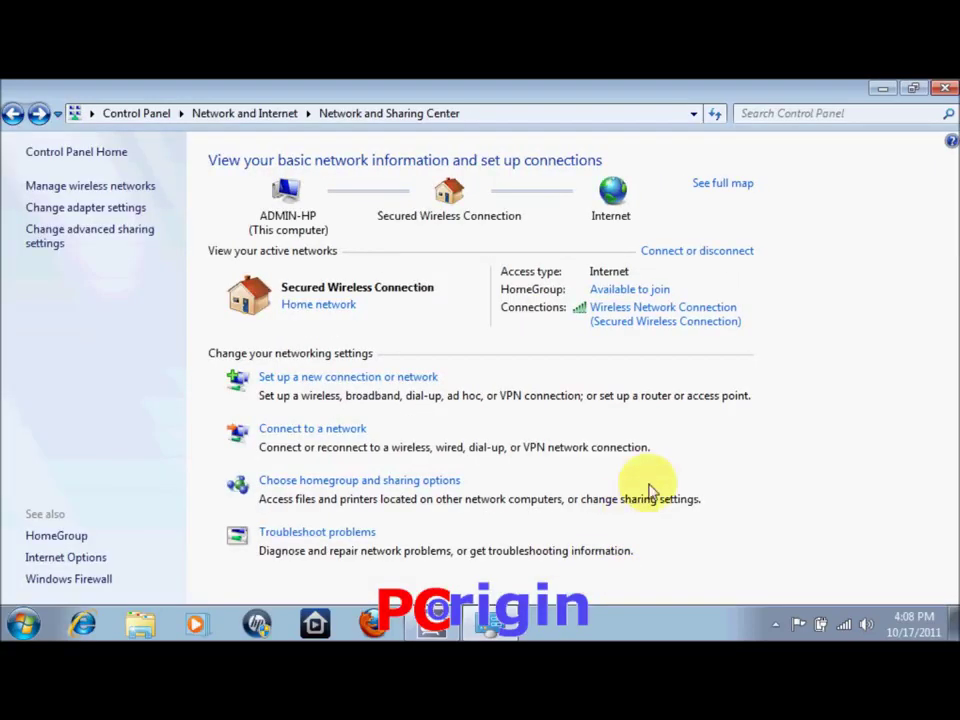
# Close Control Panel and open the Network folder from Computer, selecting ADMIN-PC
pyautogui.click(943, 90)
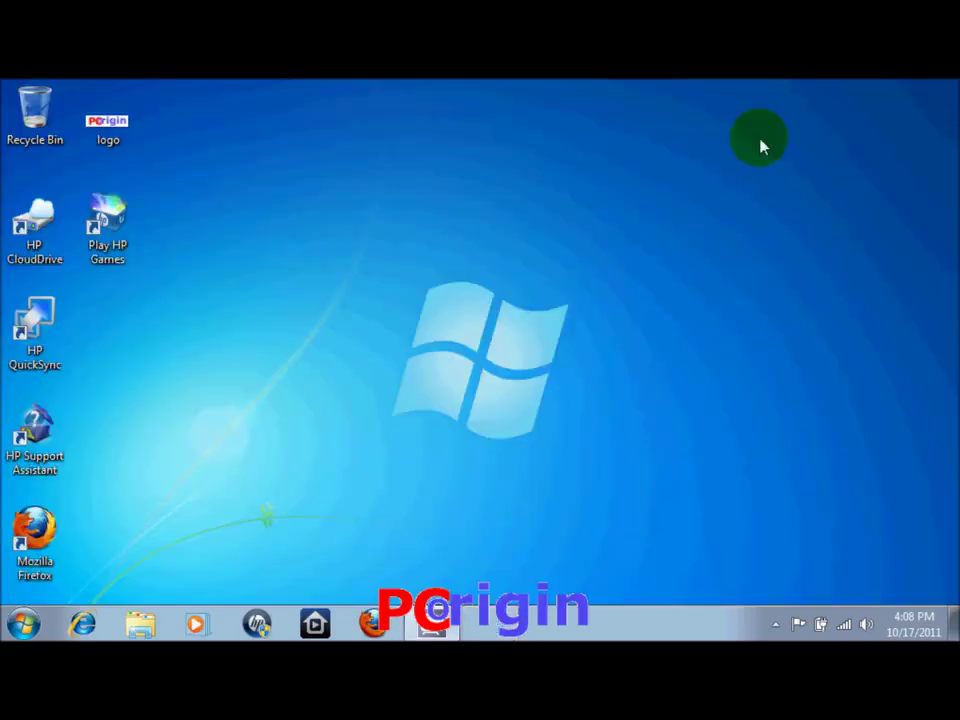
pyautogui.click(22, 624)
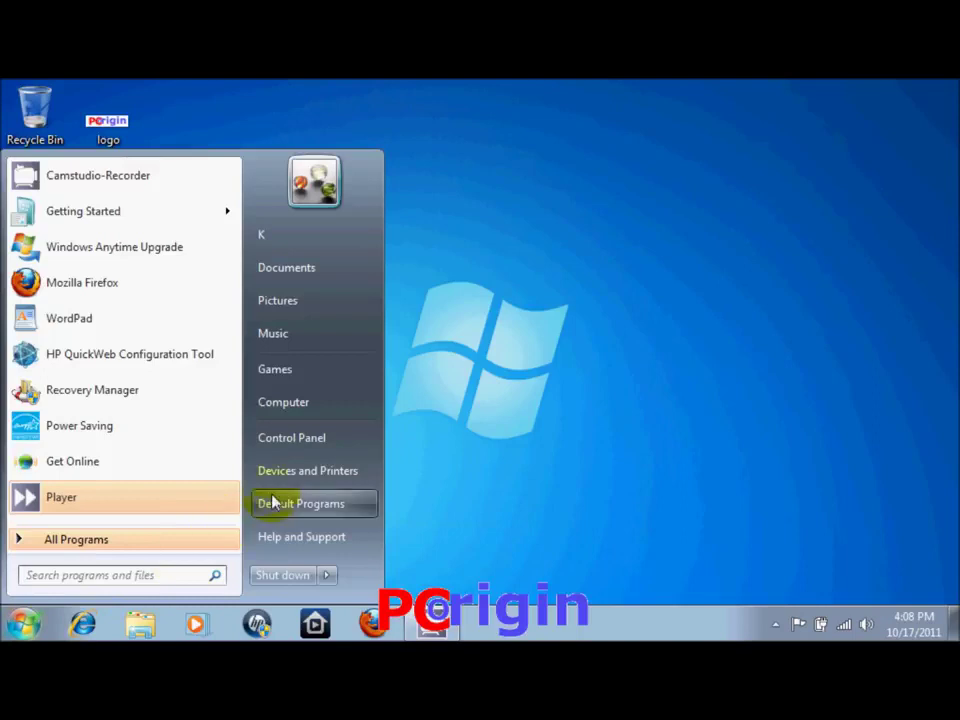
pyautogui.click(345, 406)
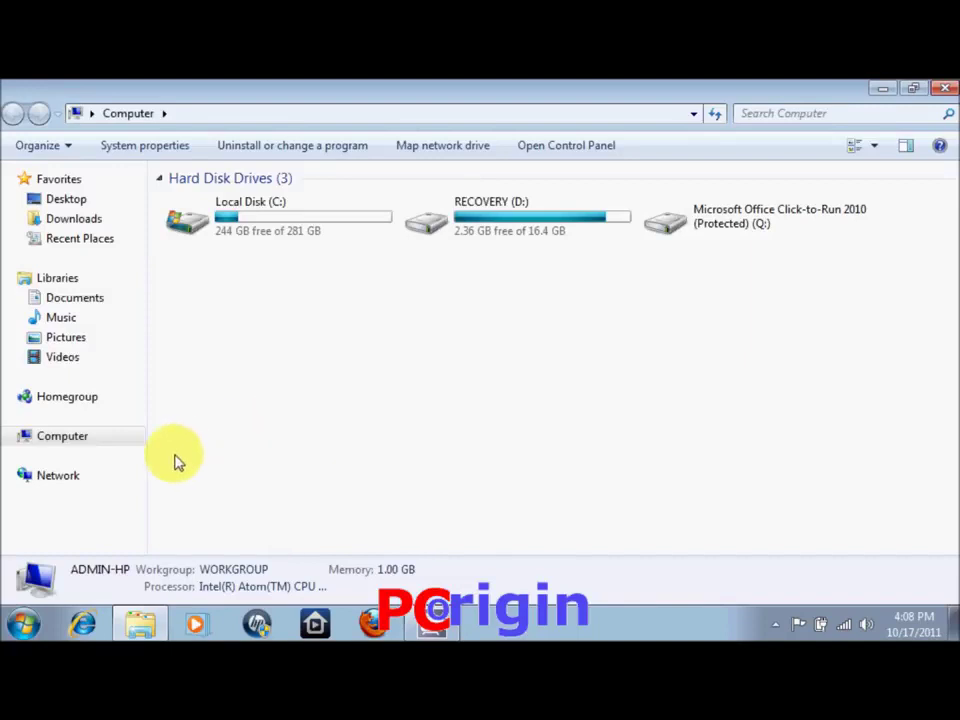
pyautogui.click(88, 478)
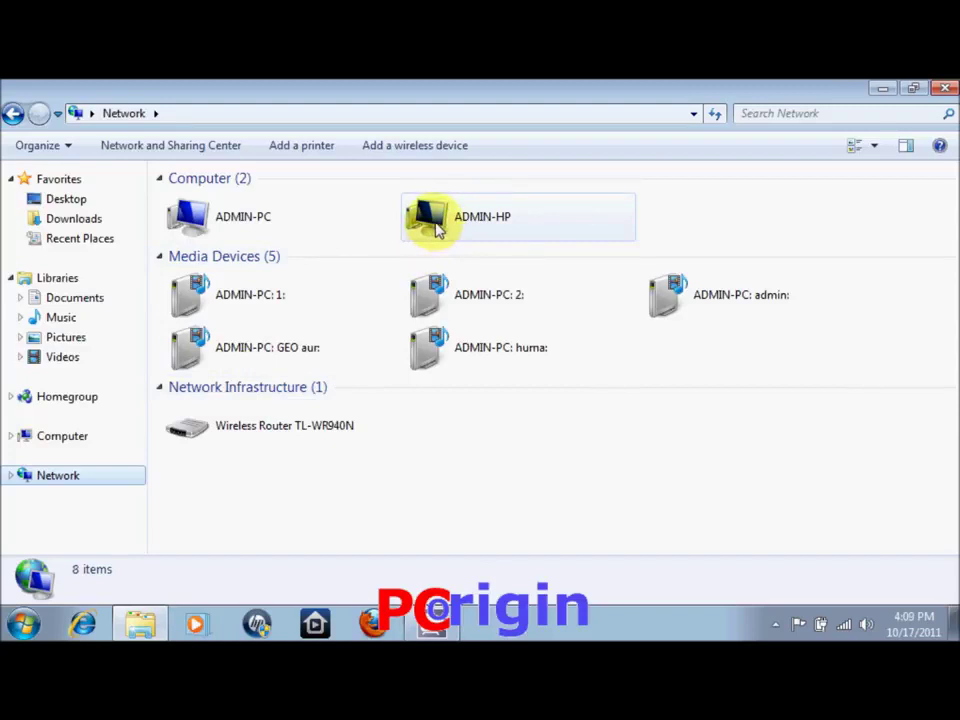
pyautogui.moveTo(692, 211)
pyautogui.mouseDown()
pyautogui.moveTo(325, 218)
pyautogui.moveTo(228, 207)
pyautogui.moveTo(677, 214)
pyautogui.mouseUp()
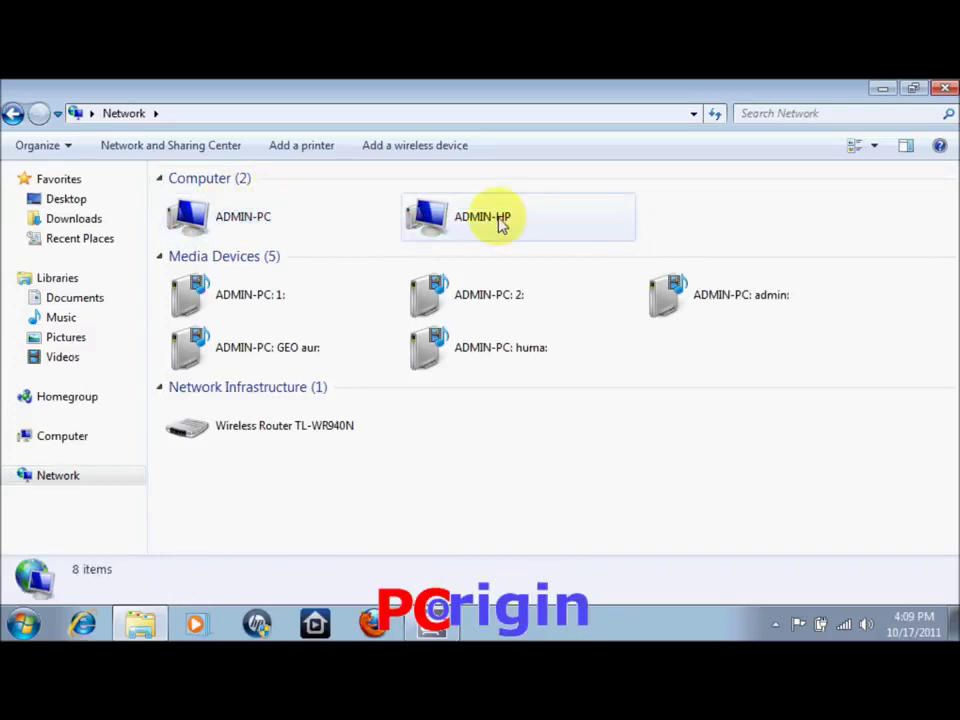
pyautogui.click(255, 220)
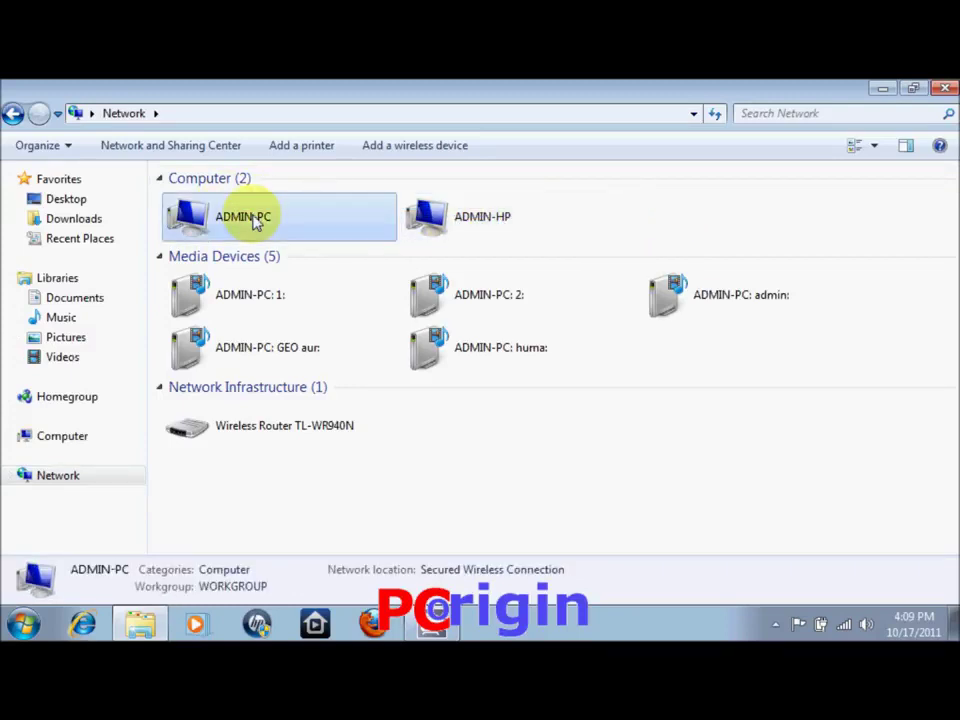
# Open ADMIN-PC and sign in with the network user name and password
pyautogui.rightClick(255, 222)
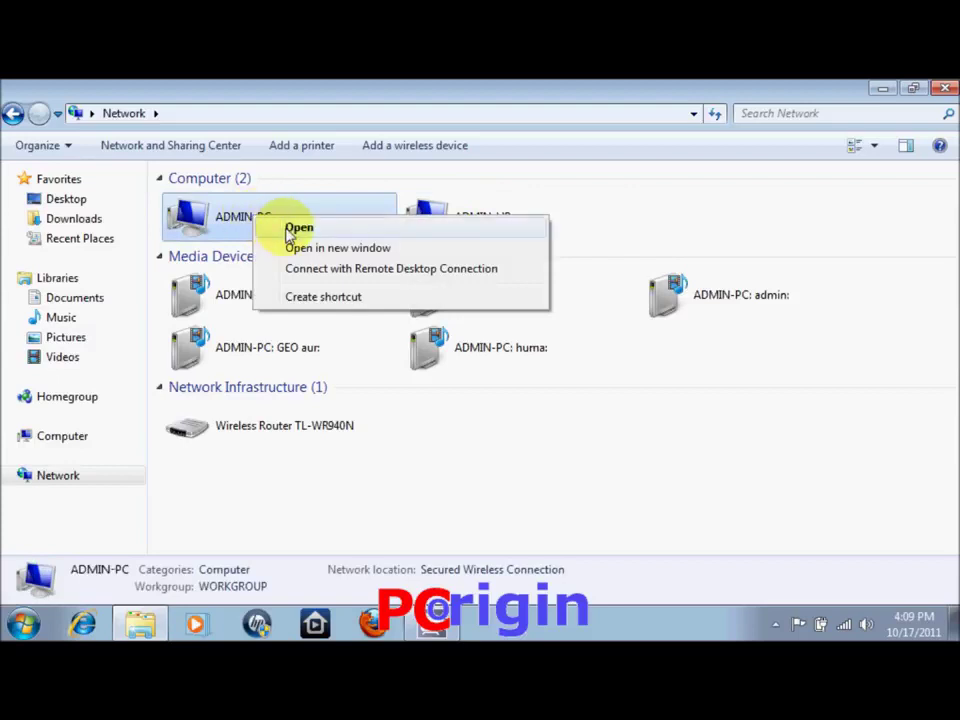
pyautogui.click(290, 231)
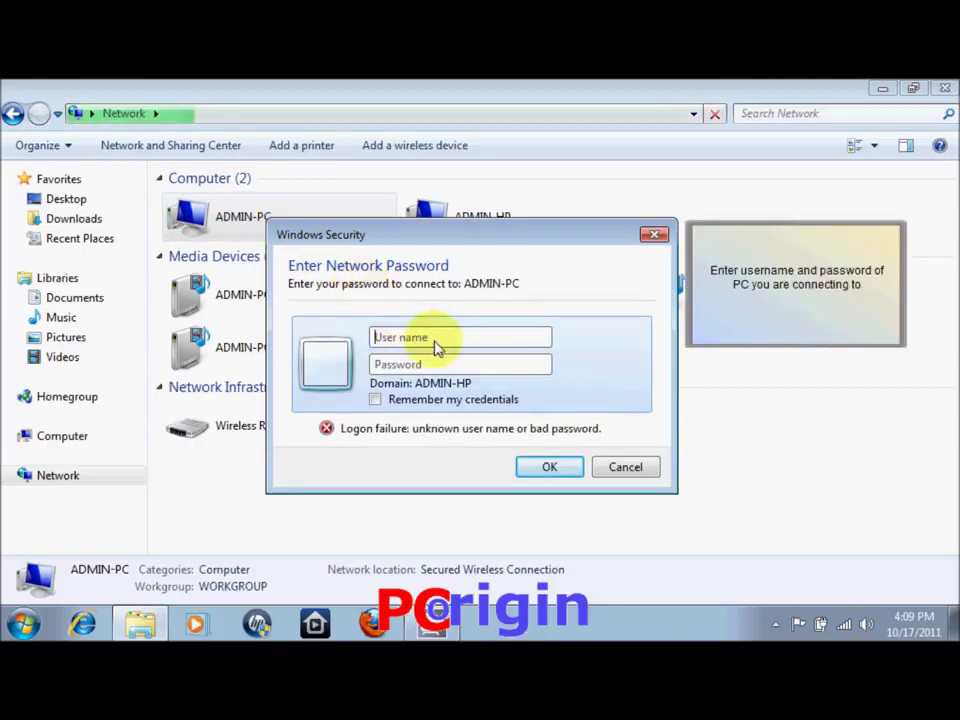
pyautogui.write('admina')
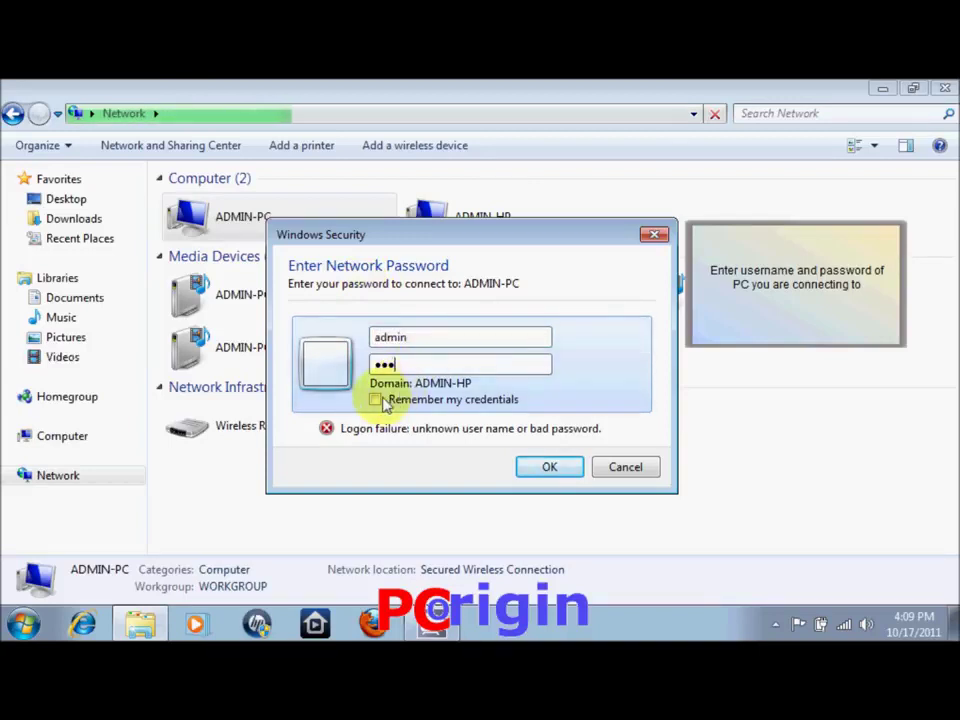
pyautogui.click(545, 466)
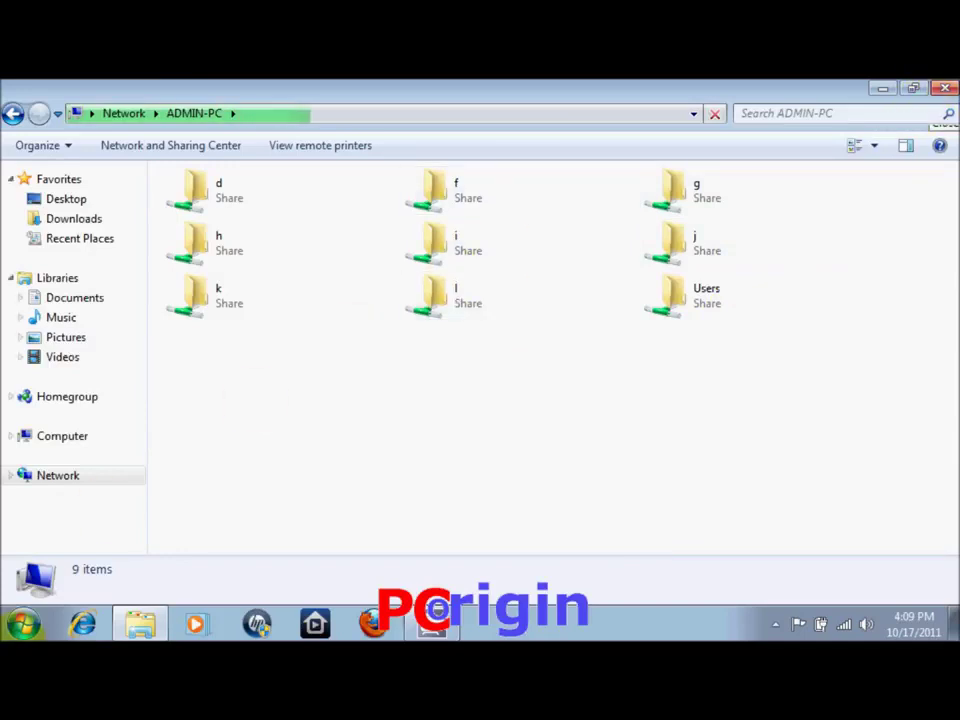
# Open the Properties of Local Disk (C:) from Computer
pyautogui.click(22, 624)
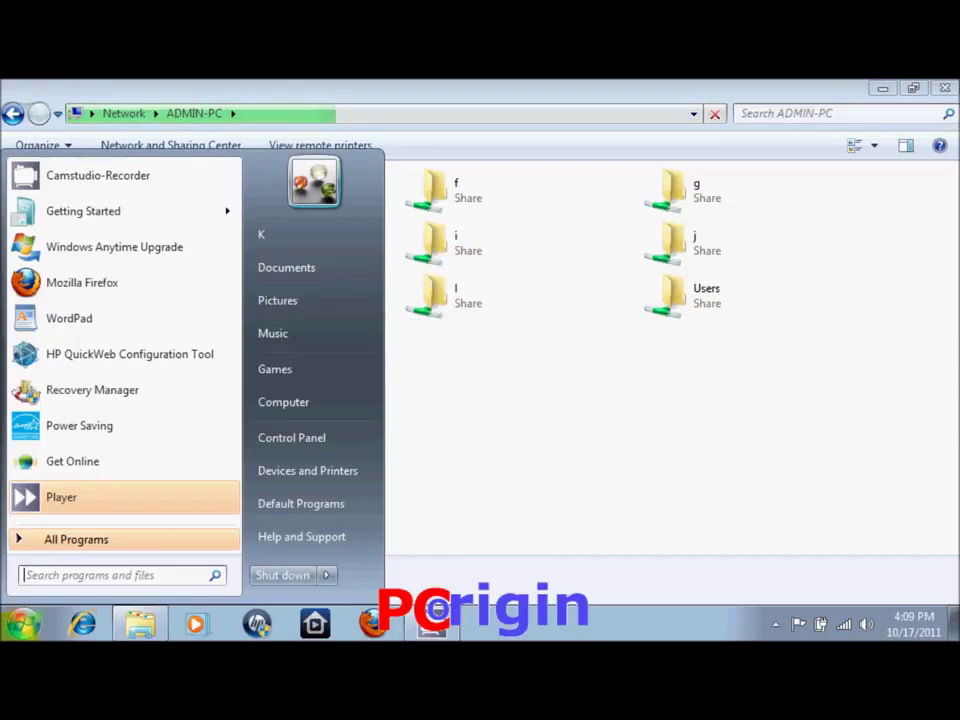
pyautogui.click(282, 412)
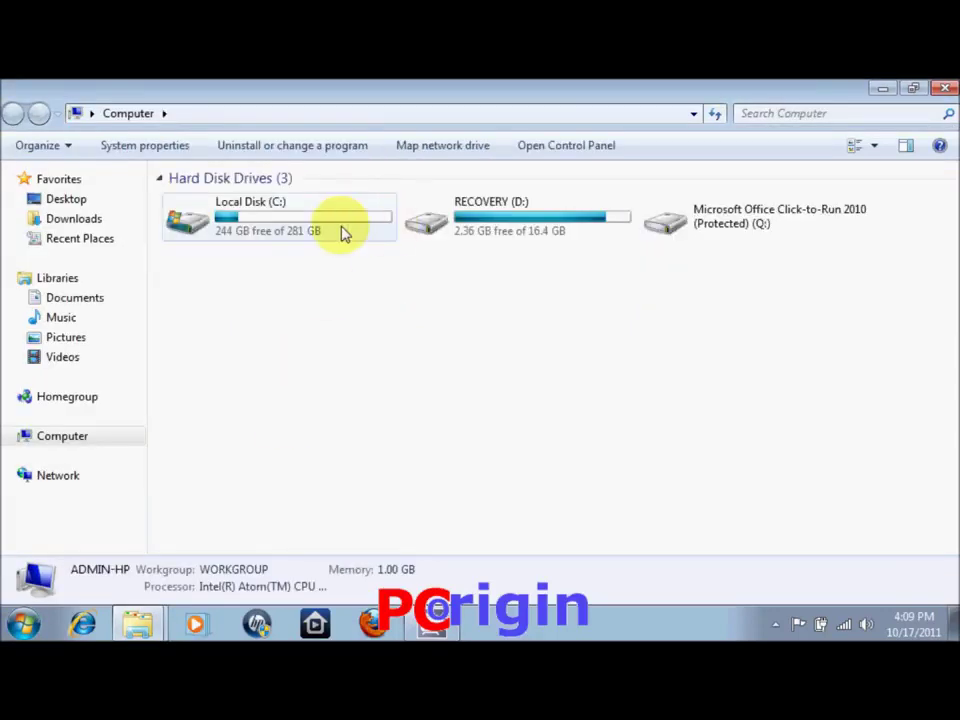
pyautogui.rightClick(343, 232)
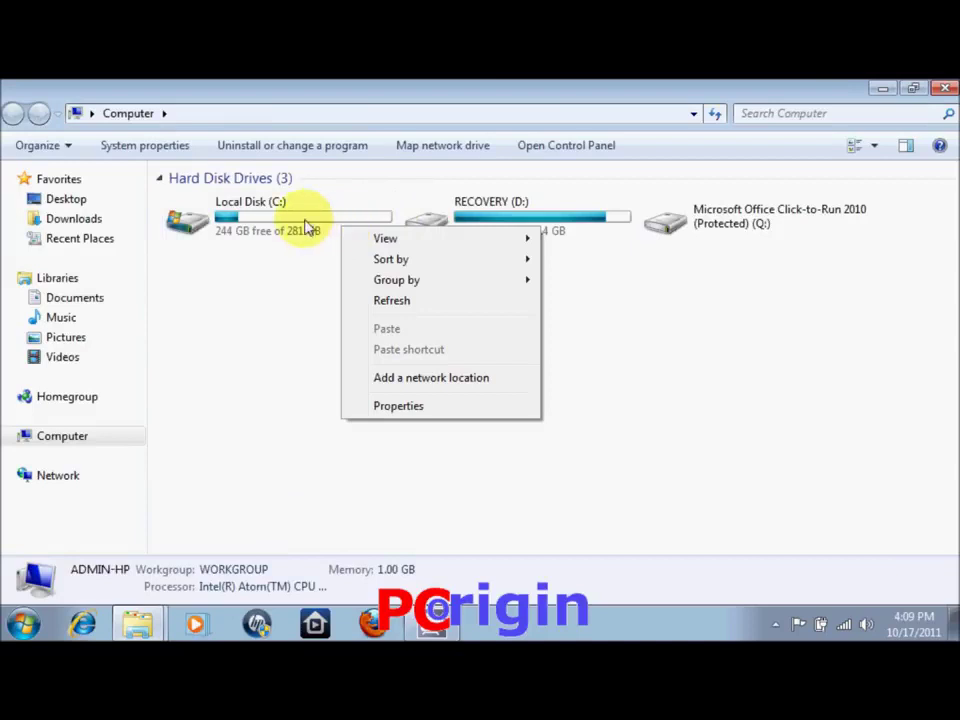
pyautogui.click(307, 227)
pyautogui.rightClick(307, 227)
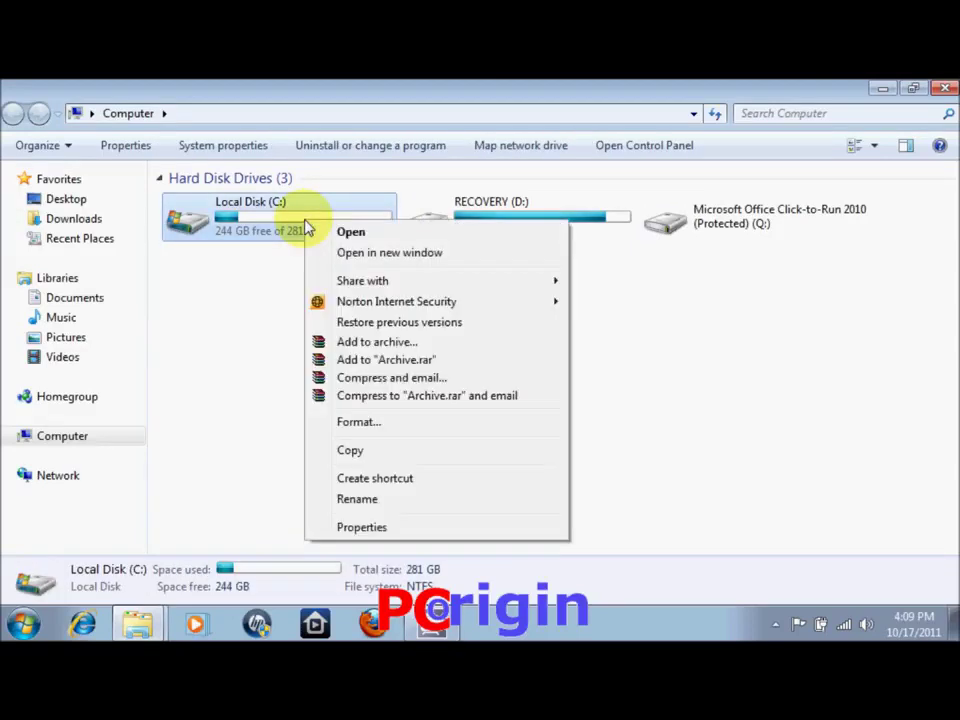
pyautogui.click(366, 526)
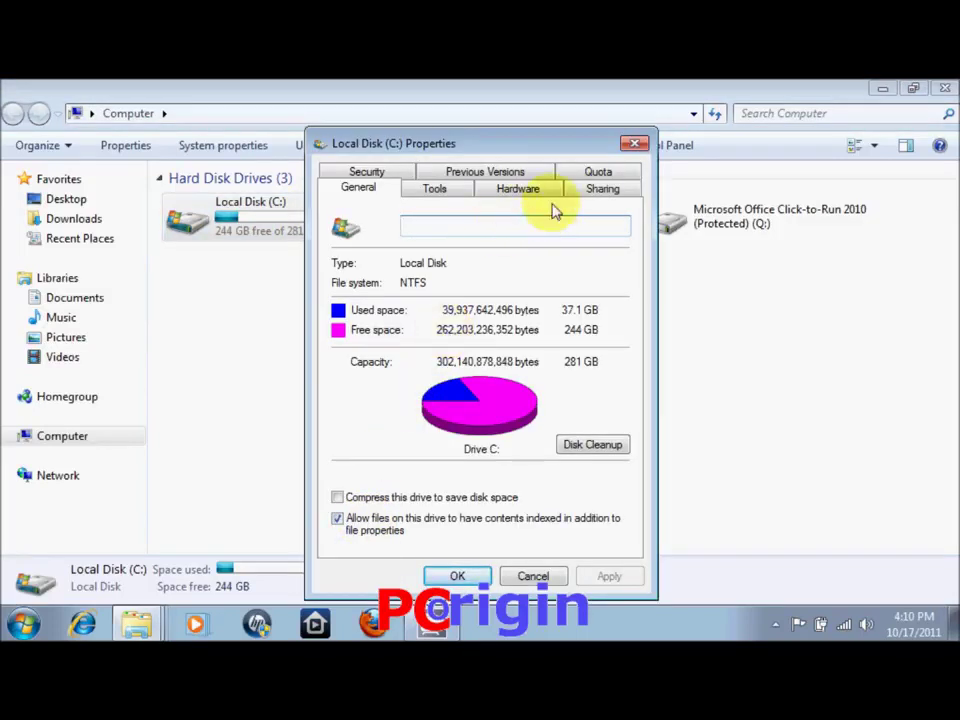
# Share drive C under the share name C via Advanced Sharing, apply, and close Properties
pyautogui.click(586, 196)
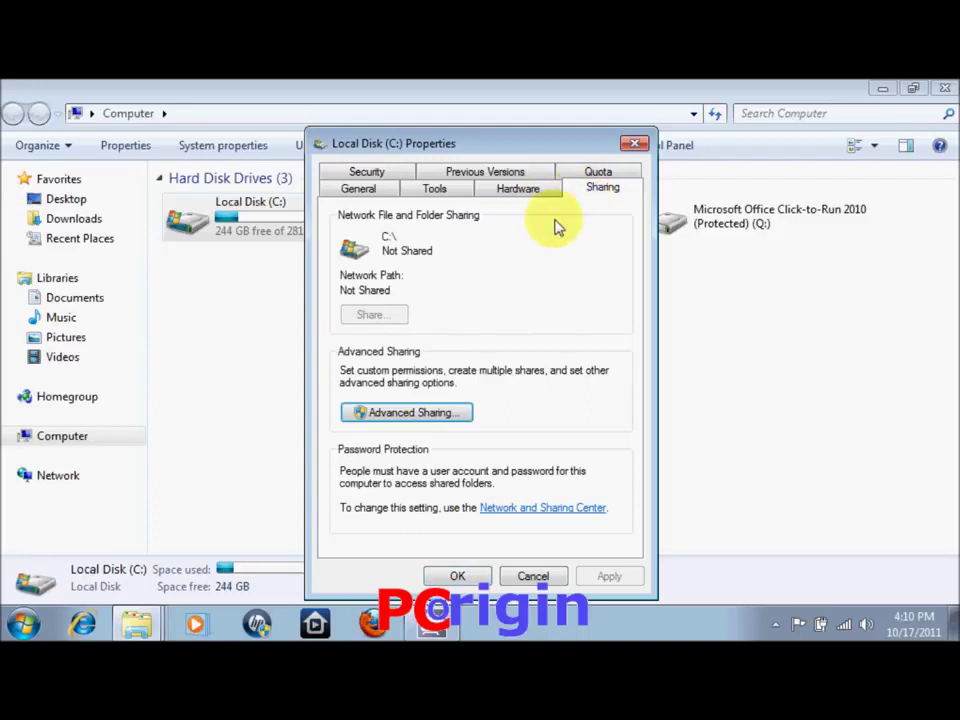
pyautogui.click(410, 413)
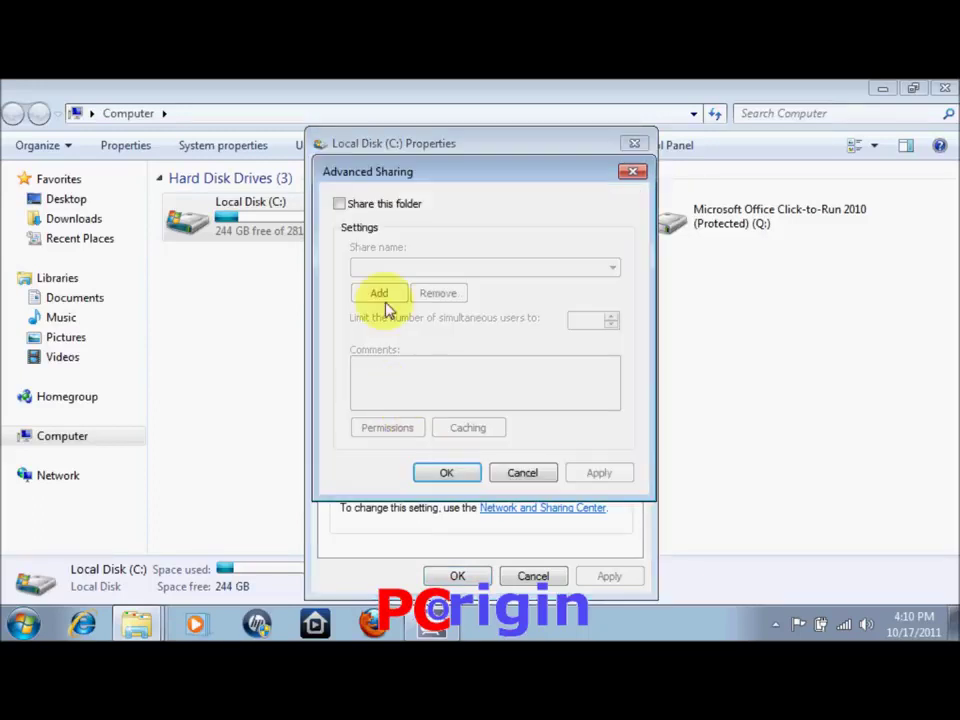
pyautogui.click(341, 206)
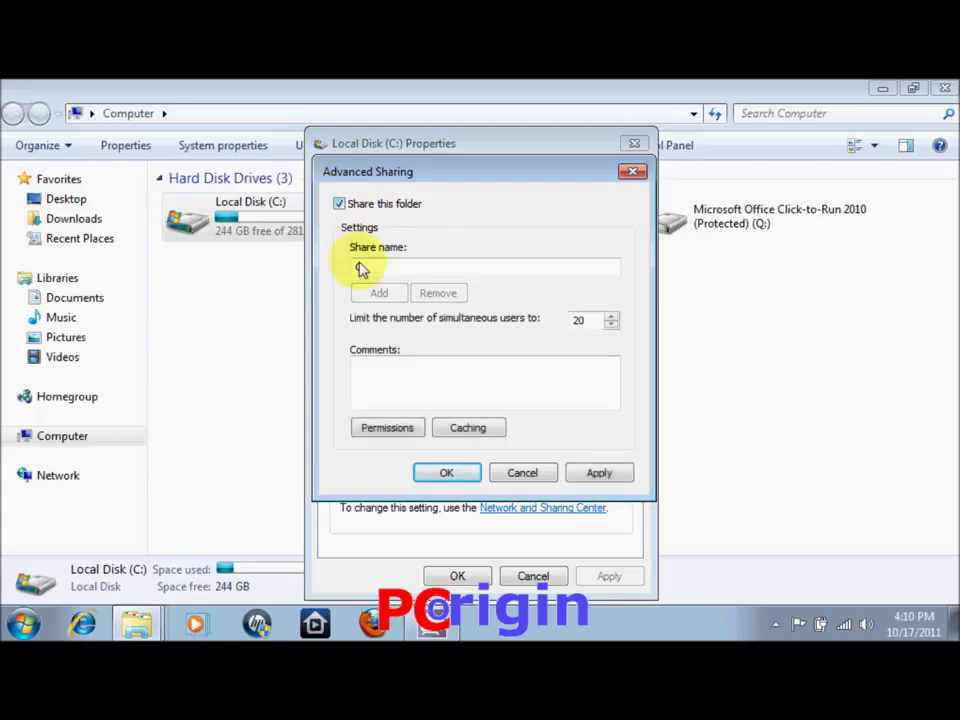
pyautogui.moveTo(373, 274); pyautogui.dragTo(321, 272)
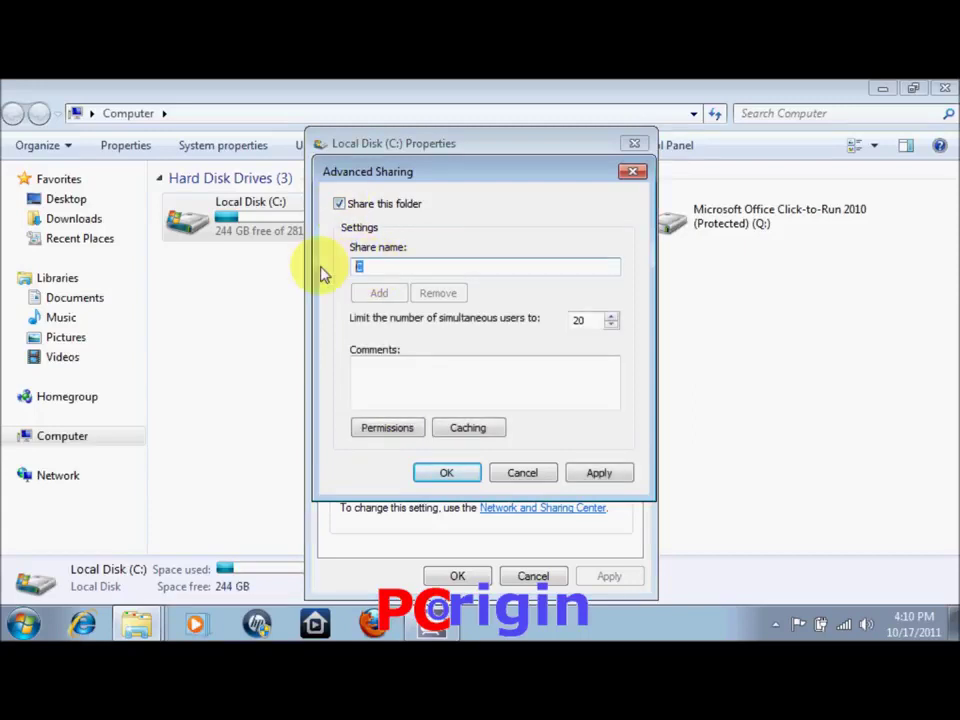
pyautogui.click(404, 279)
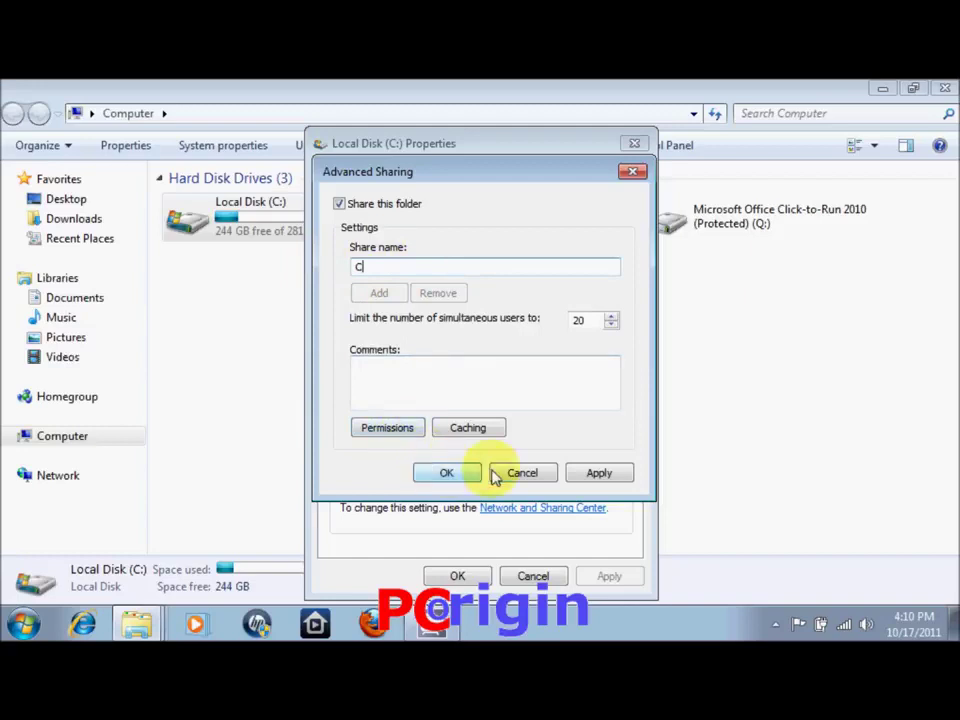
pyautogui.click(598, 472)
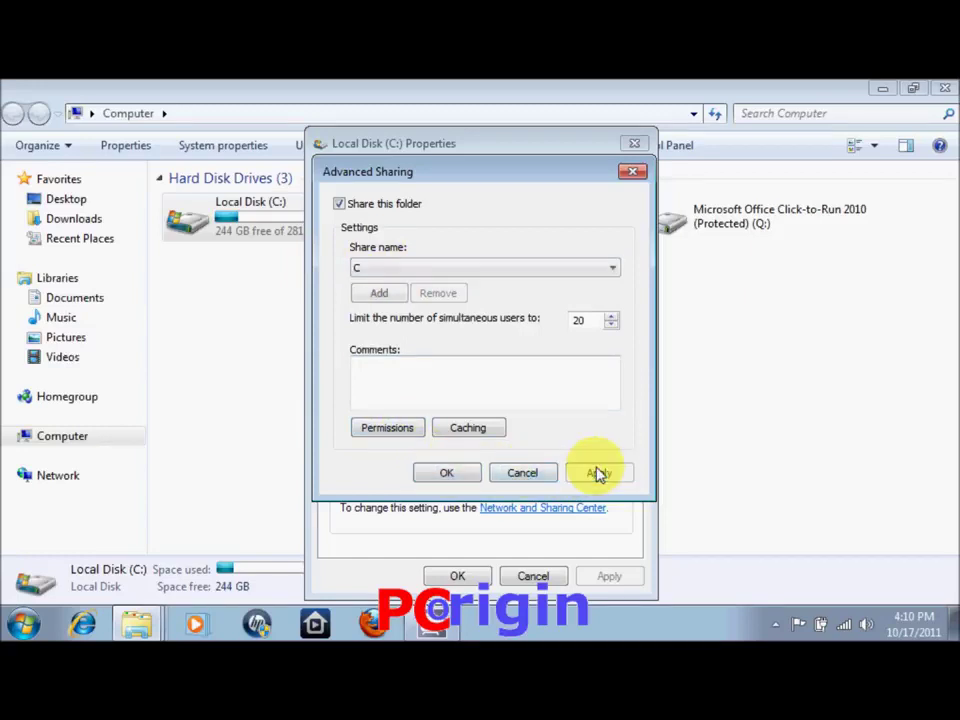
pyautogui.click(448, 475)
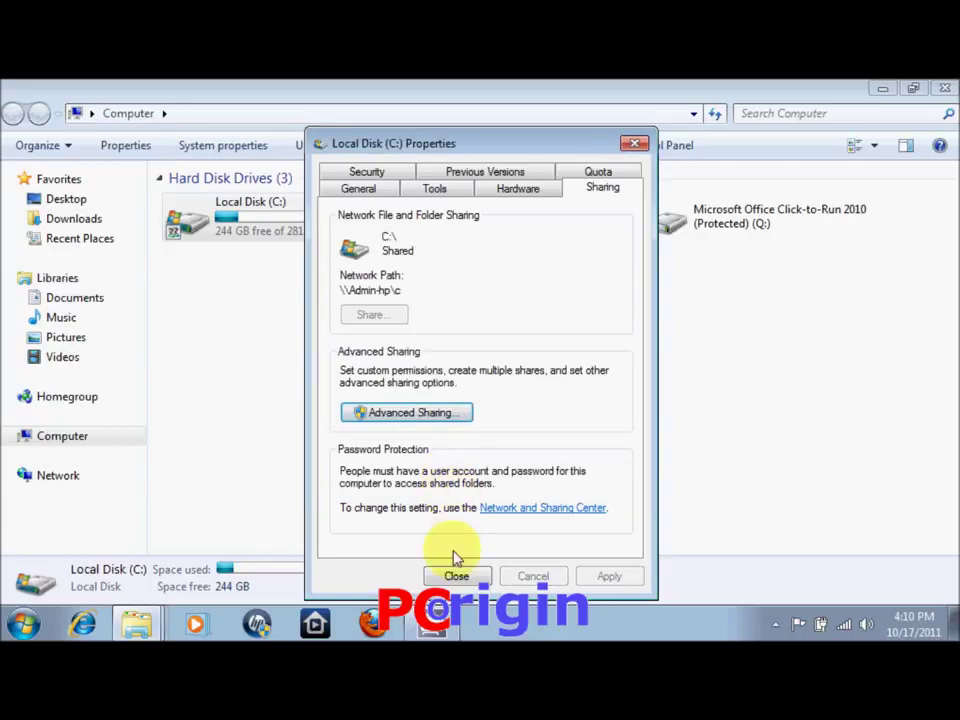
pyautogui.click(456, 577)
pyautogui.click(287, 336)
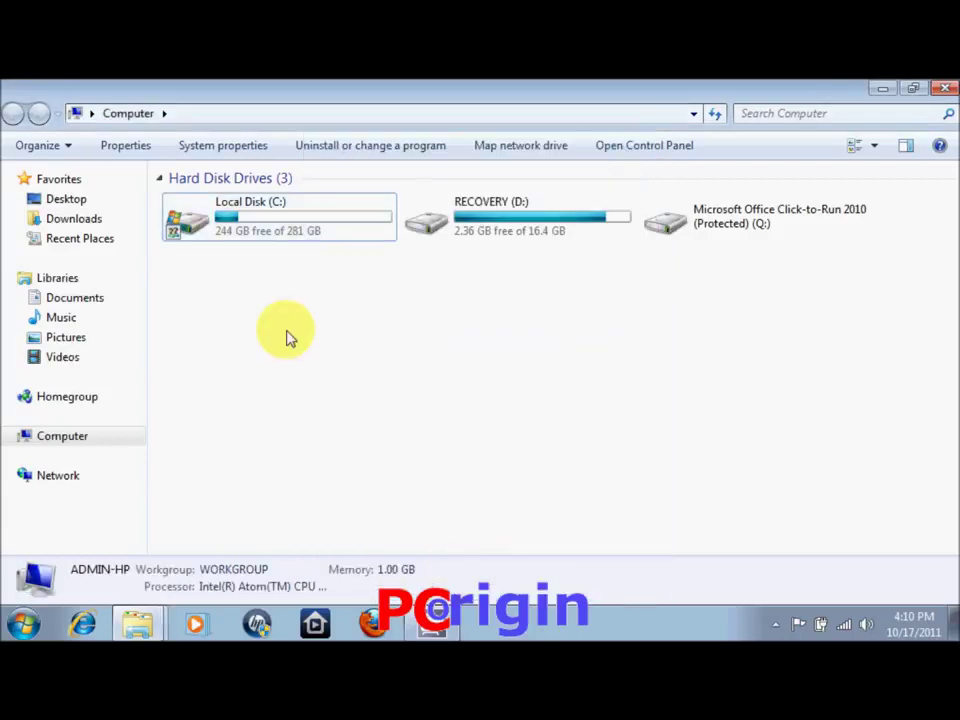
# Open ADMIN-HP from Network and browse into its shared c drive
pyautogui.click(60, 476)
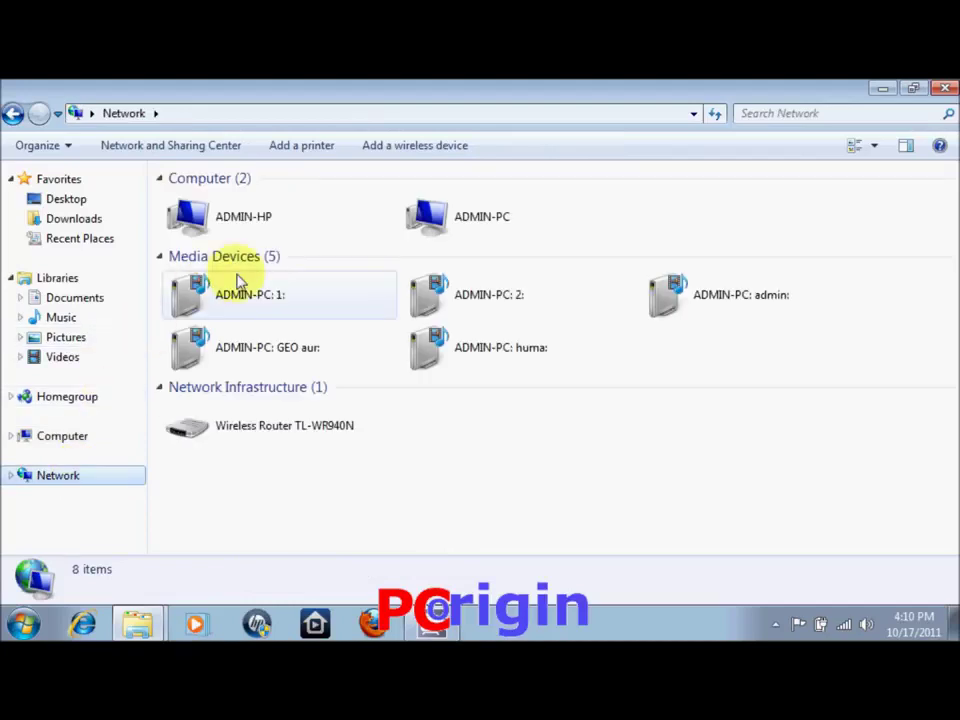
pyautogui.click(294, 227)
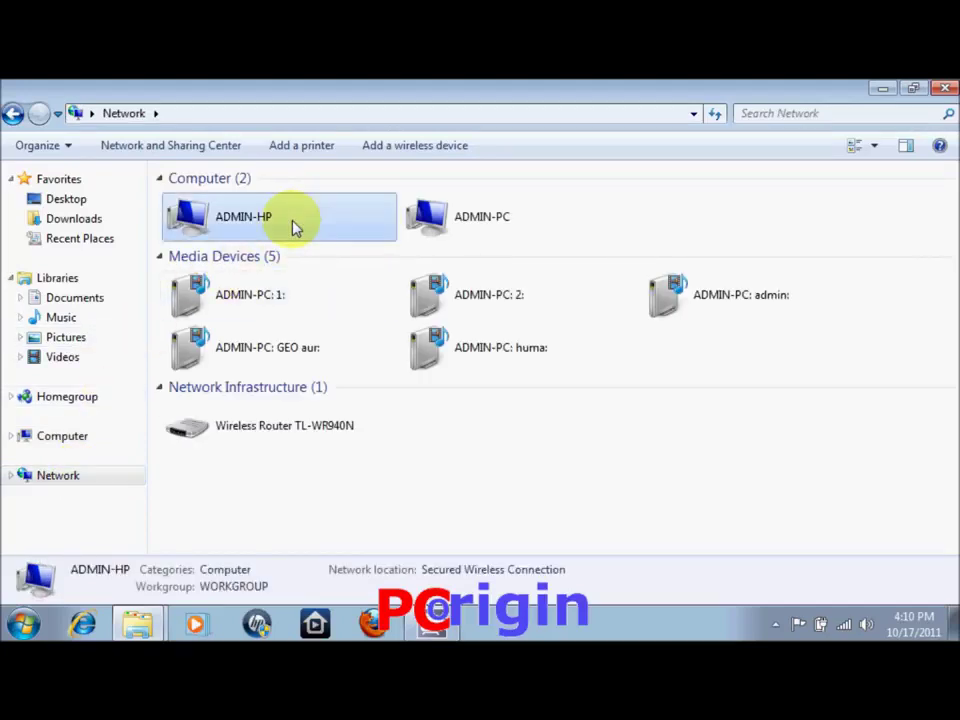
pyautogui.doubleClick(294, 227)
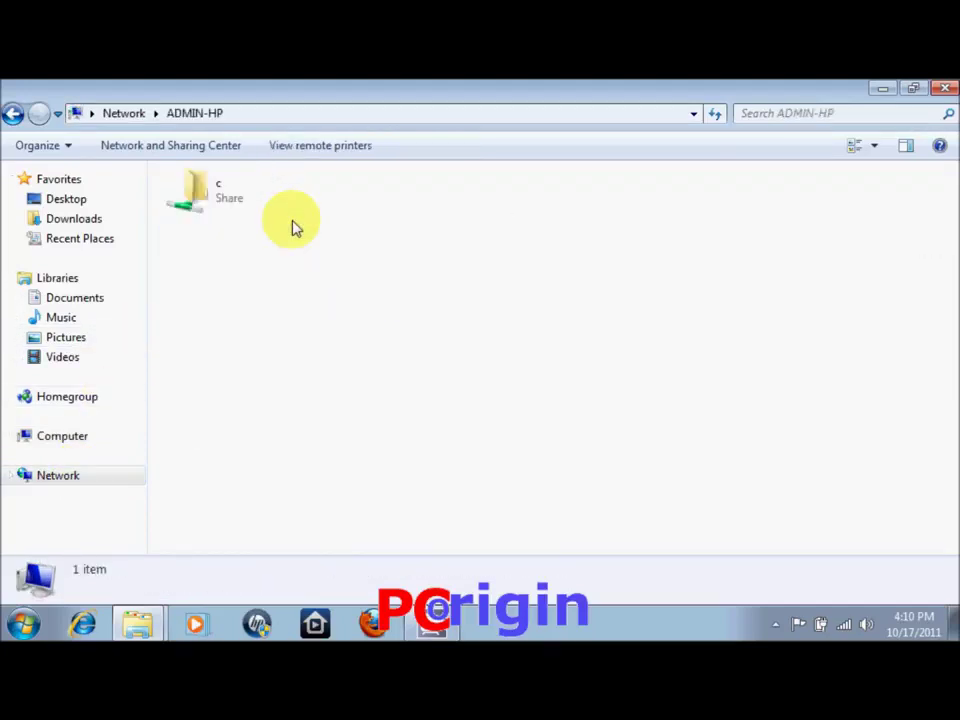
pyautogui.click(231, 206)
pyautogui.doubleClick(231, 199)
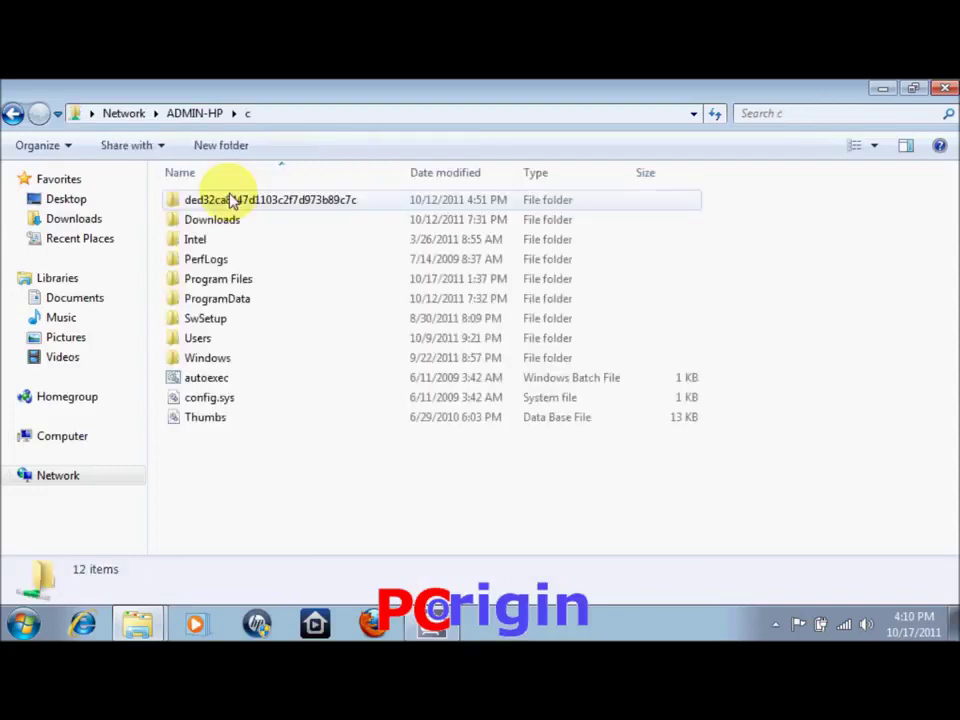